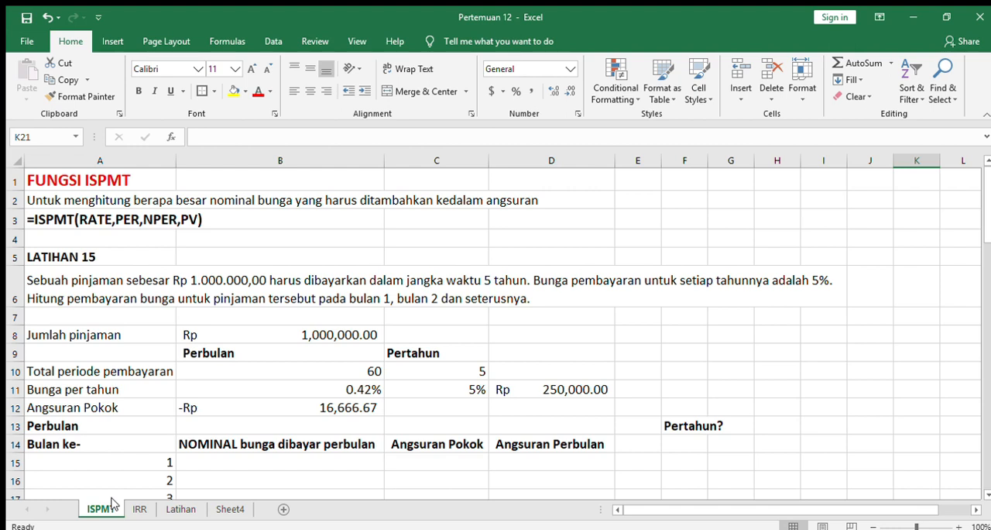
# - Review the ISPMT description, syntax and Latihan 15 text, plus the loan amount and total payment period cells
pyautogui.click(200, 200)
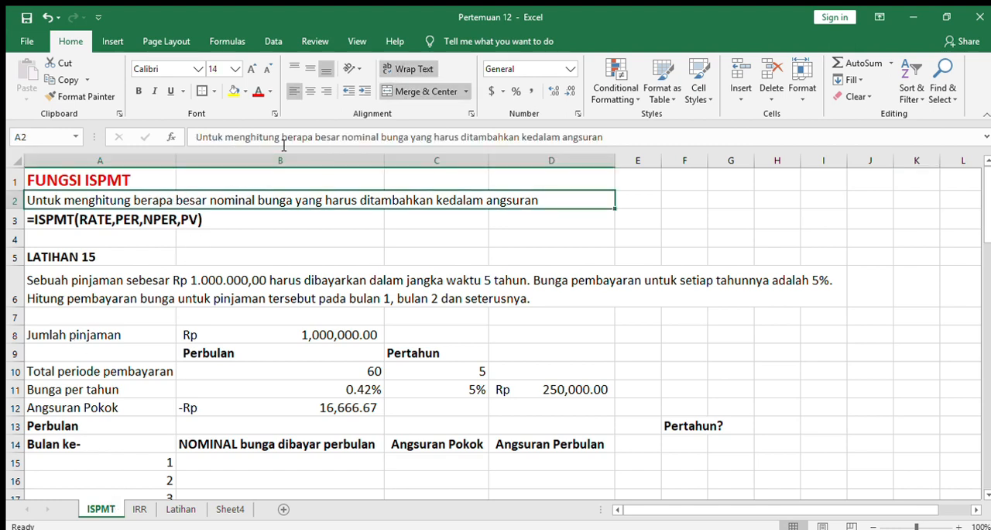
pyautogui.moveTo(347, 138); pyautogui.dragTo(405, 144)
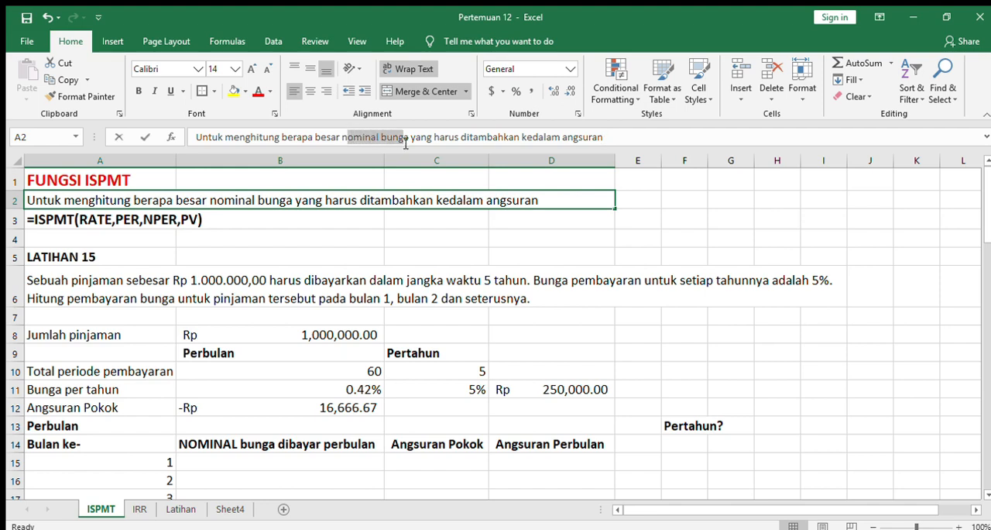
pyautogui.click(425, 231)
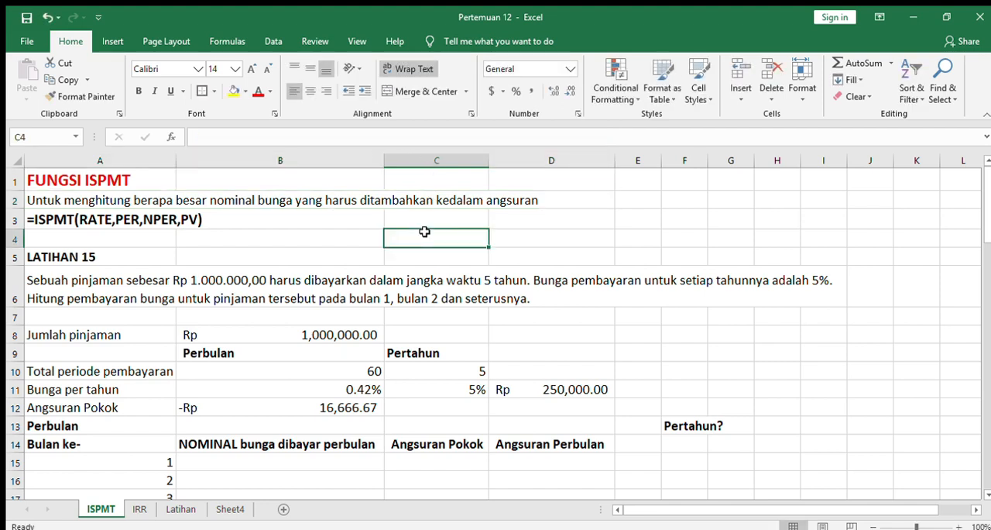
pyautogui.press('Left')
pyautogui.press('Left')
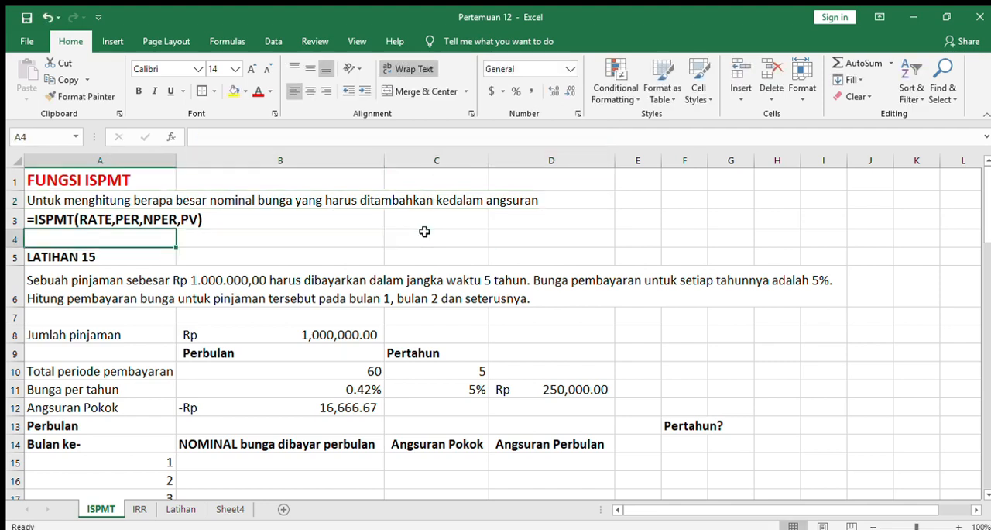
pyautogui.press('Up')
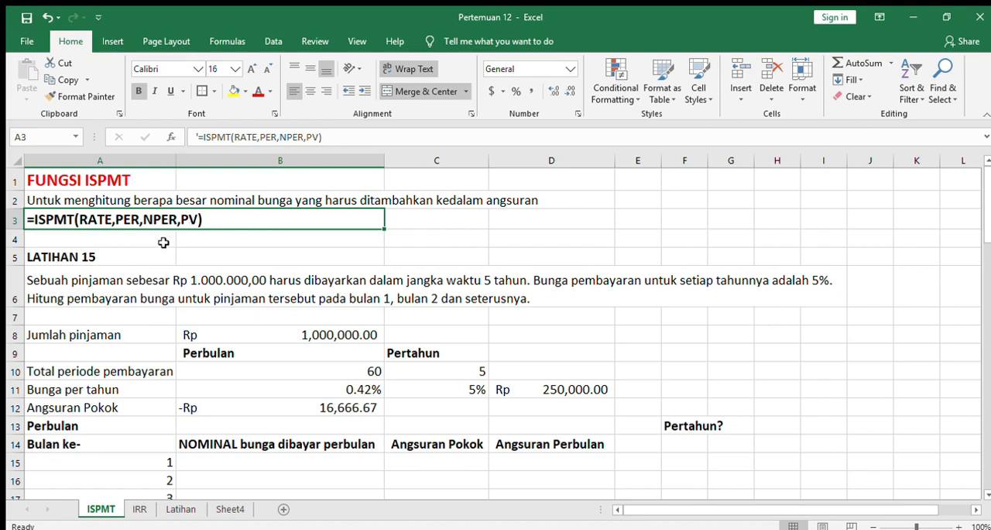
pyautogui.click(138, 273)
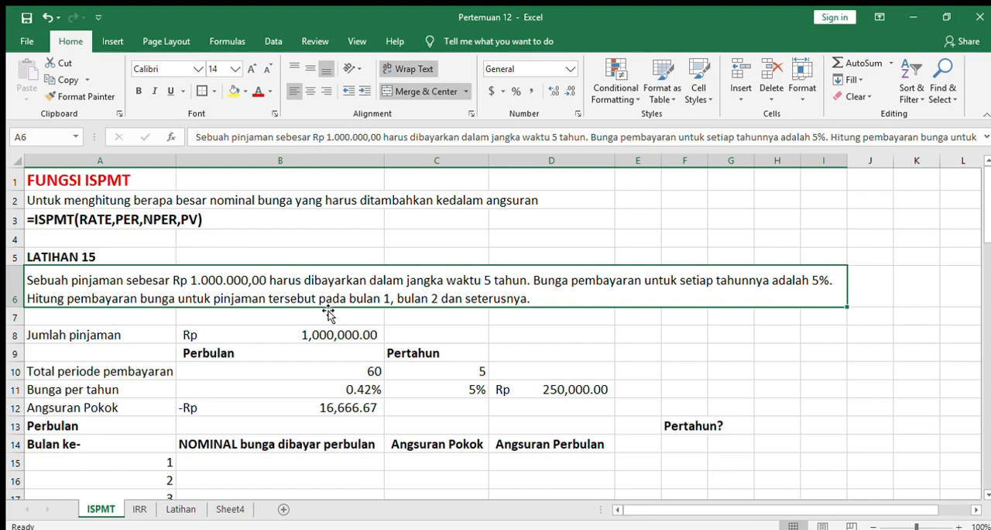
pyautogui.click(124, 219)
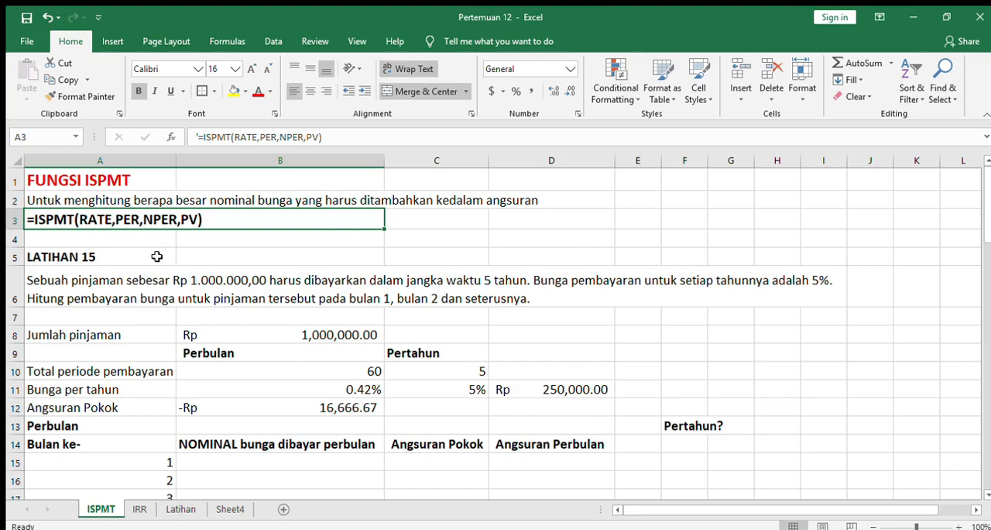
pyautogui.click(150, 337)
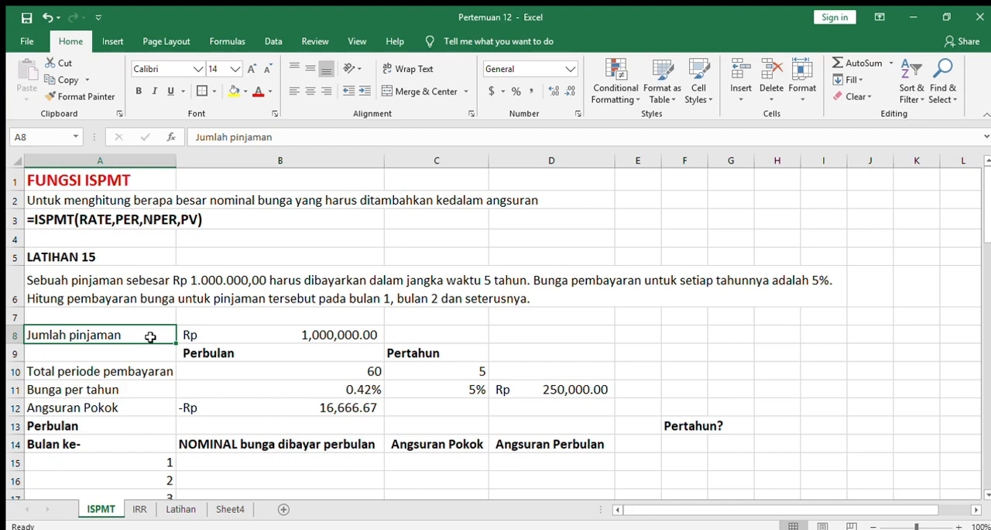
pyautogui.click(239, 336)
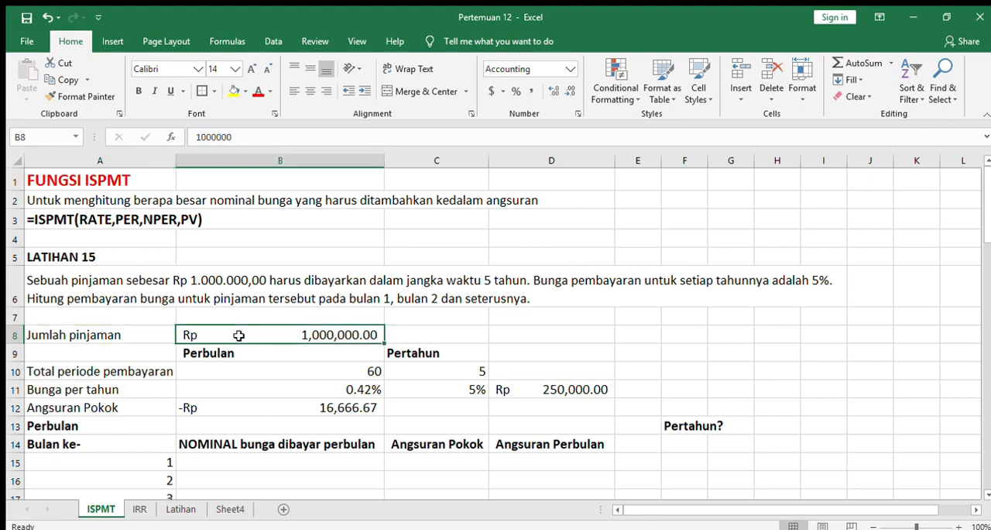
pyautogui.click(142, 363)
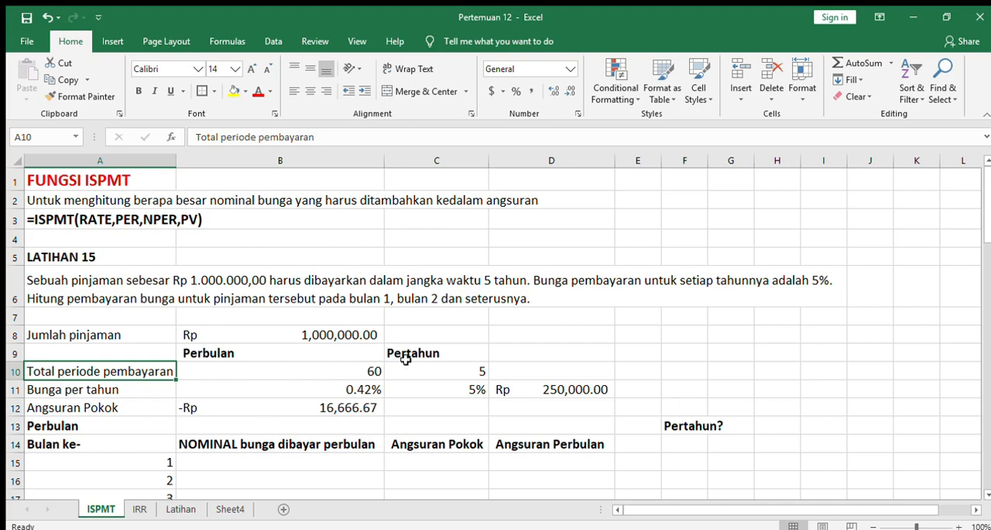
pyautogui.click(361, 367)
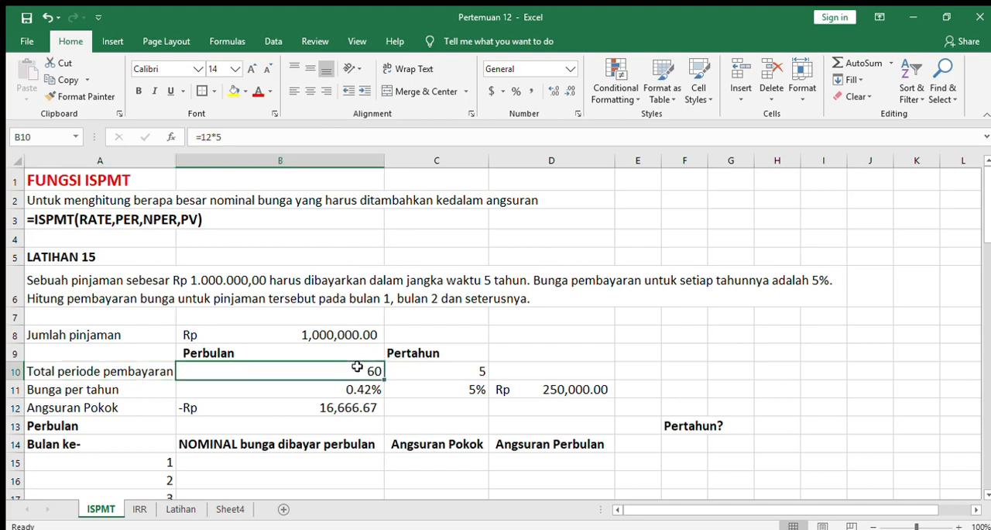
# - Shorten the label in A11 to "Bunga"
pyautogui.click(138, 388)
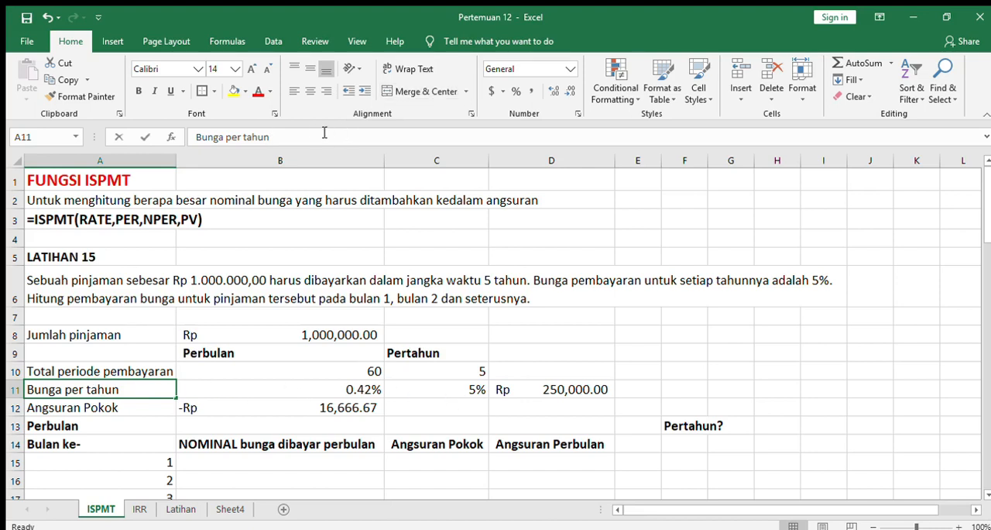
pyautogui.click(265, 136)
pyautogui.press('BackSpace')
pyautogui.press('BackSpace')
pyautogui.press('BackSpace')
pyautogui.press('BackSpace')
pyautogui.press('BackSpace')
pyautogui.press('BackSpace')
pyautogui.press('BackSpace')
pyautogui.press('BackSpace')
pyautogui.press('BackSpace')
pyautogui.press('BackSpace')
pyautogui.press('Return')
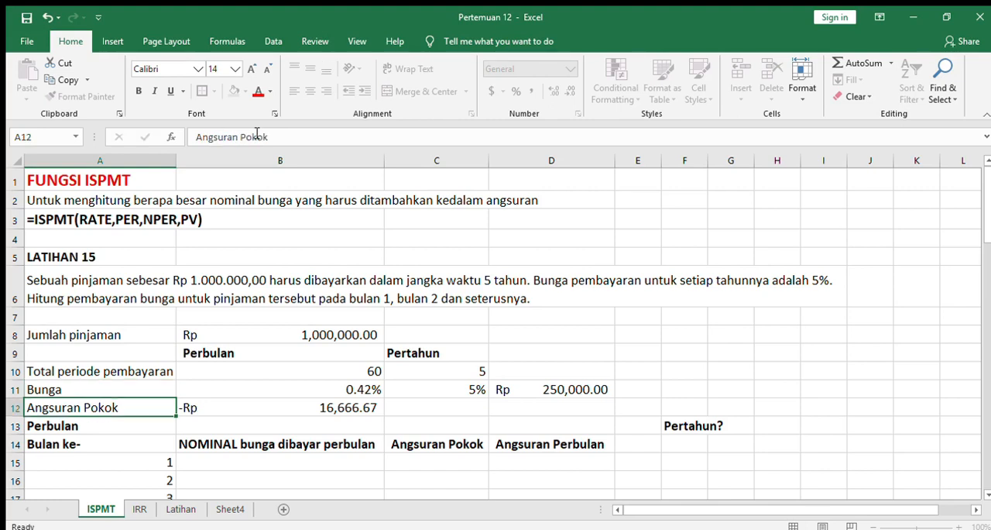
# - Inspect the yearly and monthly interest rates and the Angsuran Pokok formula in B12
pyautogui.click(473, 390)
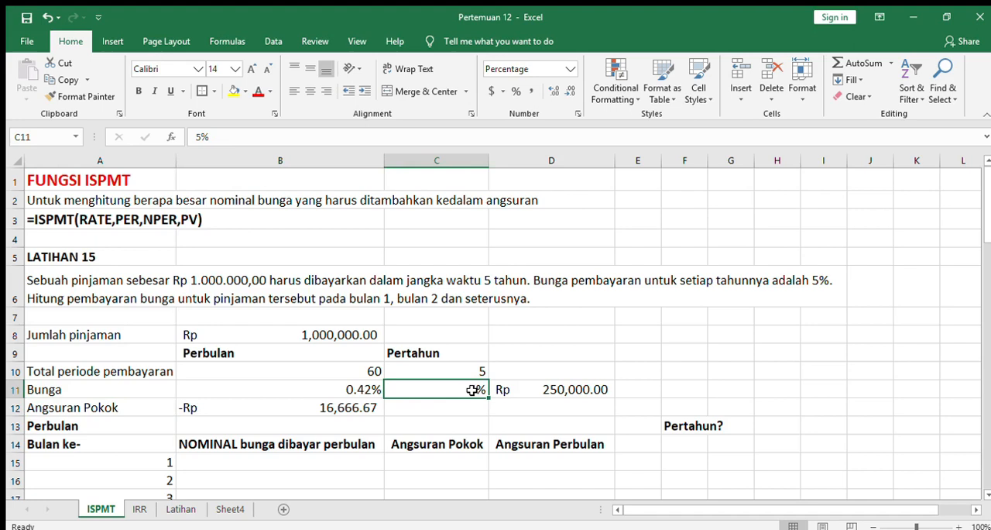
pyautogui.click(354, 387)
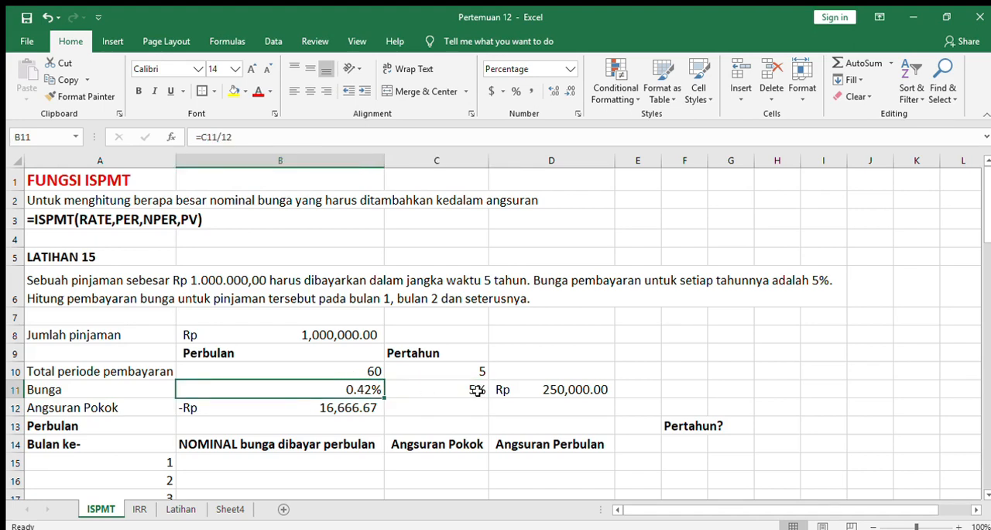
pyautogui.press('Down')
pyautogui.press('Left')
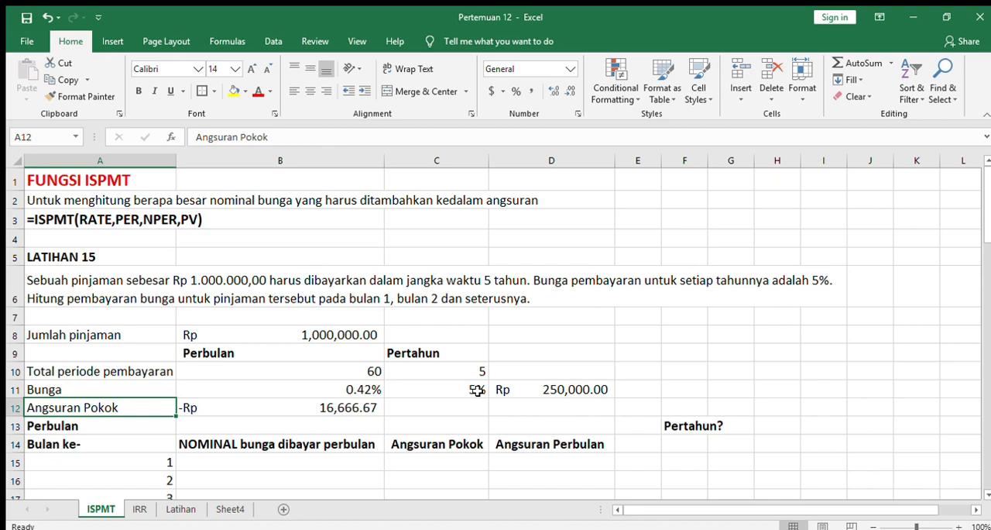
pyautogui.press('Right')
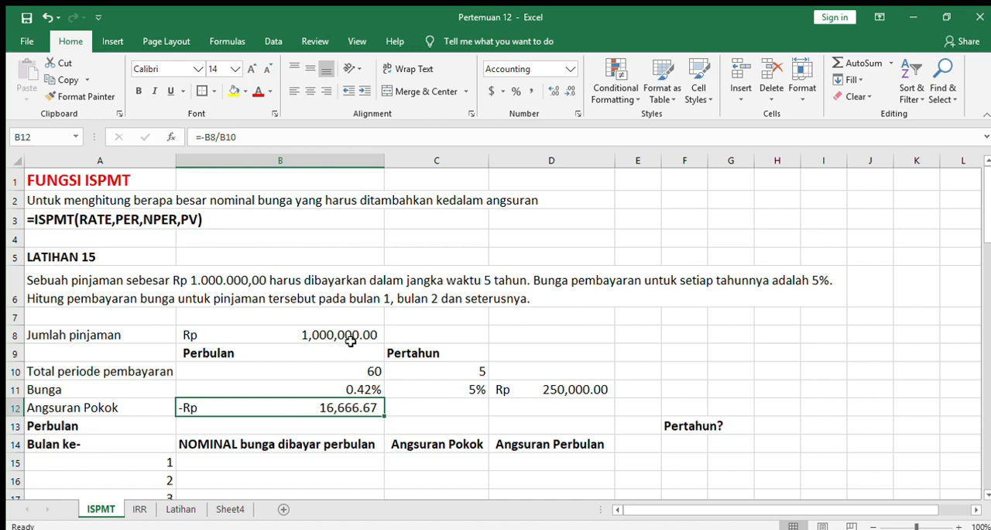
# - Look through the Bulan ke- month list down to its Total row and return to the ISPMT syntax line
pyautogui.click(163, 442)
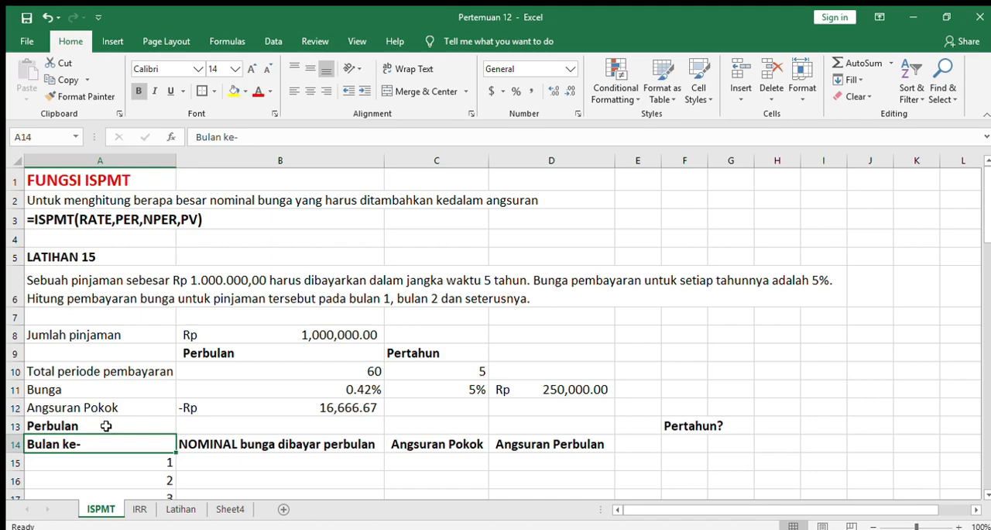
pyautogui.press('Down')
pyautogui.press('Down')
pyautogui.press('Down')
pyautogui.press('Down')
pyautogui.press('Down')
pyautogui.press('Down')
pyautogui.press('Down')
pyautogui.press('Down')
pyautogui.press('Down')
pyautogui.press('Down')
pyautogui.press('Down')
pyautogui.press('Down')
pyautogui.press('Down')
pyautogui.press('Down')
pyautogui.press('Down')
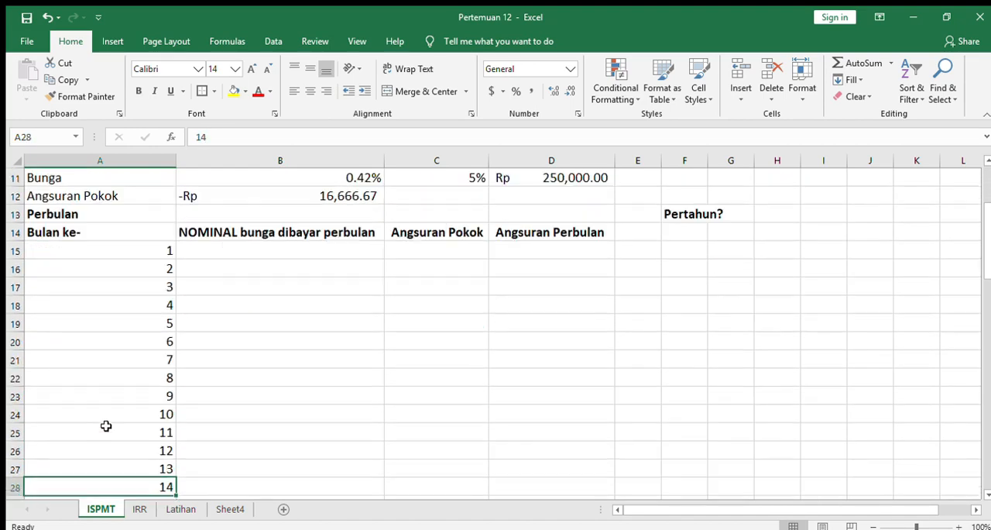
pyautogui.press('Up')
pyautogui.press('Up')
pyautogui.press('Up')
pyautogui.press('Up')
pyautogui.press('Up')
pyautogui.press('Up')
pyautogui.press('Up')
pyautogui.press('Up')
pyautogui.press('Up')
pyautogui.press('Up')
pyautogui.press('Down')
pyautogui.press('Down')
pyautogui.press('Down')
pyautogui.press('Down')
pyautogui.press('Down')
pyautogui.press('Down')
pyautogui.press('Down')
pyautogui.press('Down')
pyautogui.press('Down')
pyautogui.press('Down')
pyautogui.press('Down')
pyautogui.press('Down')
pyautogui.press('Down')
pyautogui.press('Down')
pyautogui.press('Down')
pyautogui.press('Down')
pyautogui.press('Down')
pyautogui.press('Down')
pyautogui.press('Down')
pyautogui.press('Down')
pyautogui.press('Down')
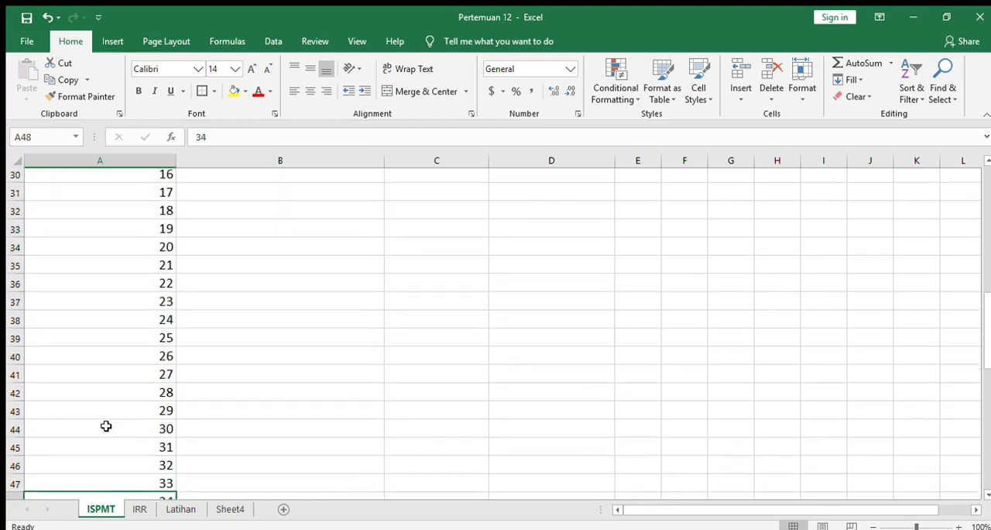
pyautogui.press('Down')
pyautogui.press('Down')
pyautogui.press('Down')
pyautogui.press('Down')
pyautogui.press('Down')
pyautogui.press('Down')
pyautogui.press('Down')
pyautogui.press('Down')
pyautogui.press('Down')
pyautogui.press('Down')
pyautogui.press('Down')
pyautogui.press('Down')
pyautogui.press('Down')
pyautogui.press('Down')
pyautogui.press('Down')
pyautogui.press('Down')
pyautogui.press('Down')
pyautogui.press('Down')
pyautogui.press('Down')
pyautogui.press('Down')
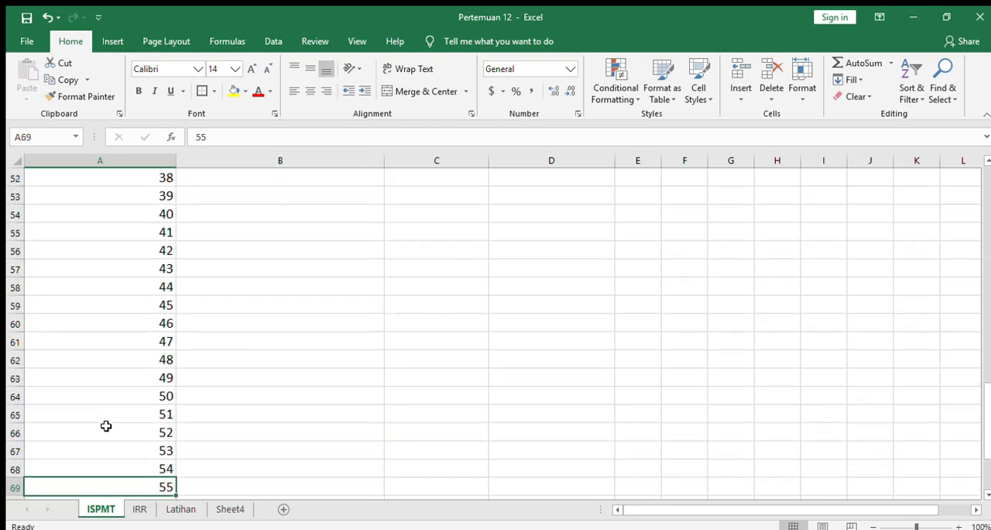
pyautogui.press('Up')
pyautogui.press('Up')
pyautogui.press('Up')
pyautogui.press('Up')
pyautogui.press('Up')
pyautogui.press('Up')
pyautogui.press('Up')
pyautogui.press('Up')
pyautogui.press('Up')
pyautogui.press('Up')
pyautogui.press('Up')
pyautogui.press('Up')
pyautogui.press('Up')
pyautogui.press('Up')
pyautogui.press('Up')
pyautogui.press('Up')
pyautogui.press('Up')
pyautogui.press('Up')
pyautogui.press('Up')
pyautogui.press('Up')
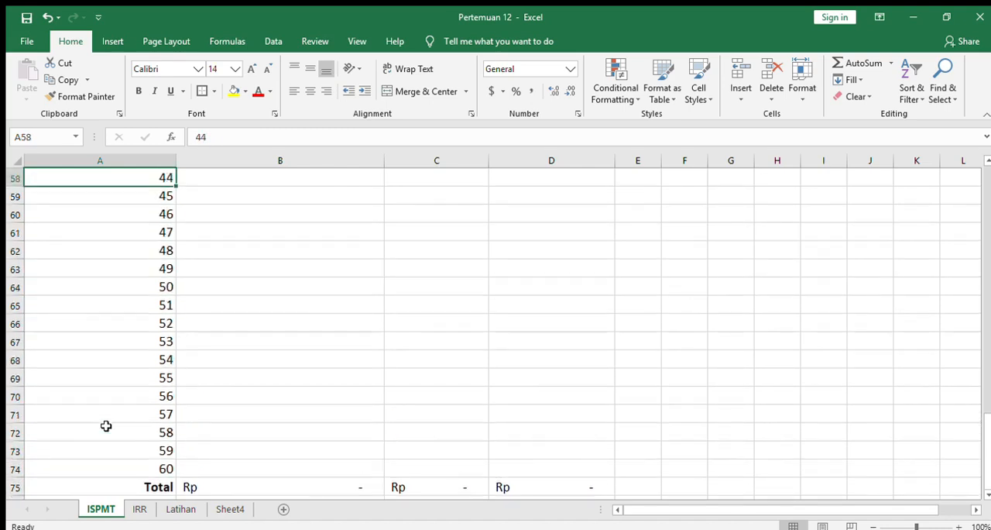
pyautogui.press('Up')
pyautogui.press('Up')
pyautogui.press('Up')
pyautogui.press('Up')
pyautogui.press('Up')
pyautogui.press('Up')
pyautogui.press('Up')
pyautogui.press('Up')
pyautogui.press('Up')
pyautogui.press('Up')
pyautogui.press('Up')
pyautogui.press('Up')
pyautogui.press('Up')
pyautogui.press('Up')
pyautogui.press('Up')
pyautogui.press('Up')
pyautogui.press('Up')
pyautogui.press('Up')
pyautogui.press('Up')
pyautogui.press('Up')
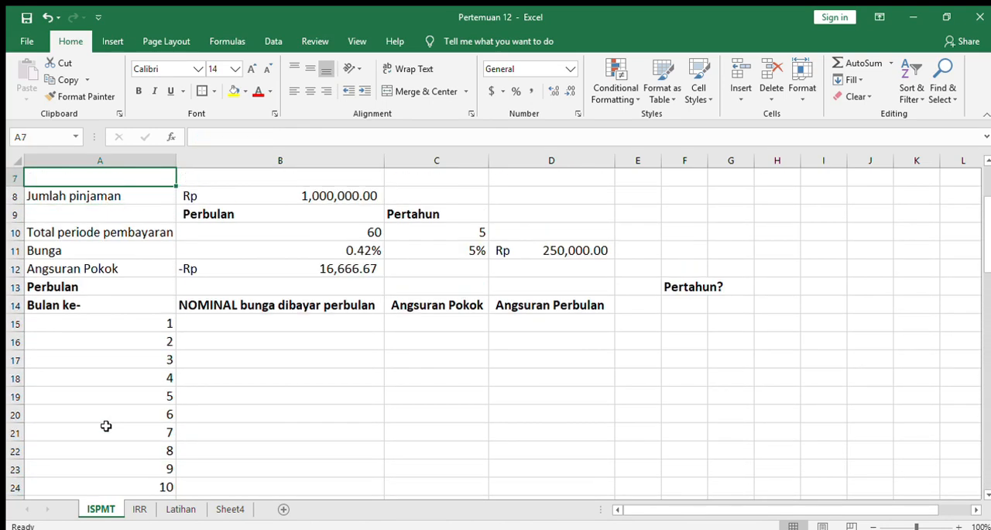
pyautogui.press('Right')
pyautogui.press('Right')
pyautogui.press('Left')
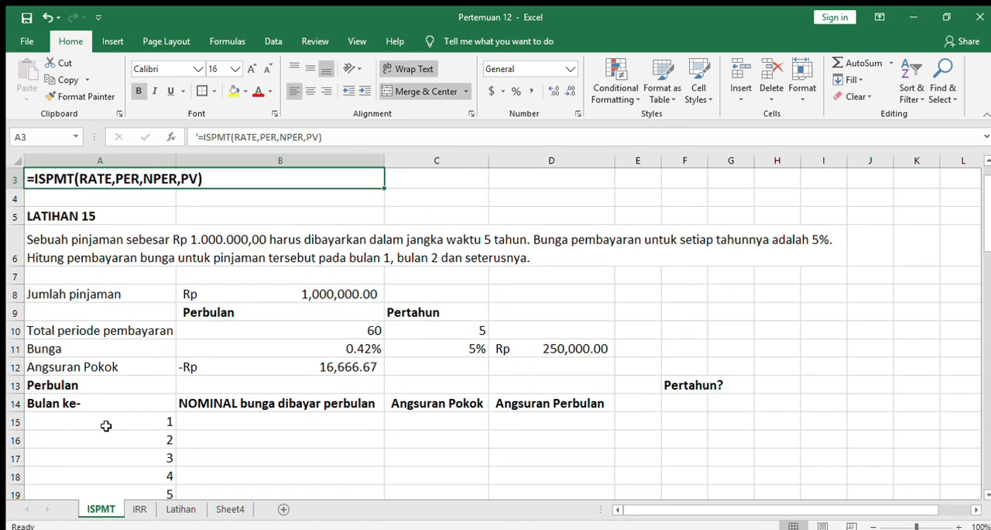
# - Calculate month 1's interest in B15 with =ISPMT($B$11,A15,$B$10,B8)
pyautogui.press('Down')
pyautogui.press('Down')
pyautogui.press('Down')
pyautogui.press('Down')
pyautogui.press('Right')
pyautogui.press('Down')
pyautogui.press('Down')
pyautogui.press('Down')
pyautogui.press('Down')
pyautogui.press('Down')
pyautogui.press('Down')
pyautogui.press('Down')
pyautogui.press('Down')
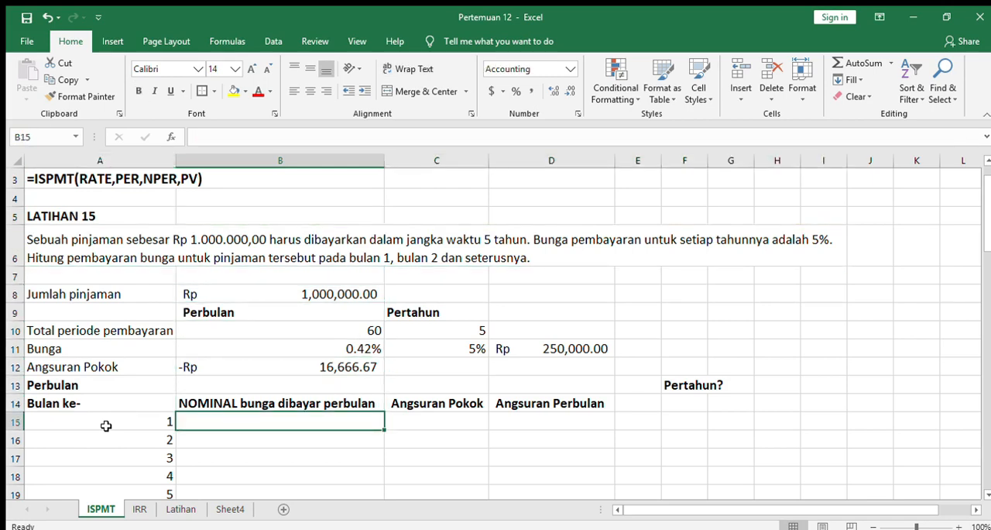
pyautogui.write('=is')
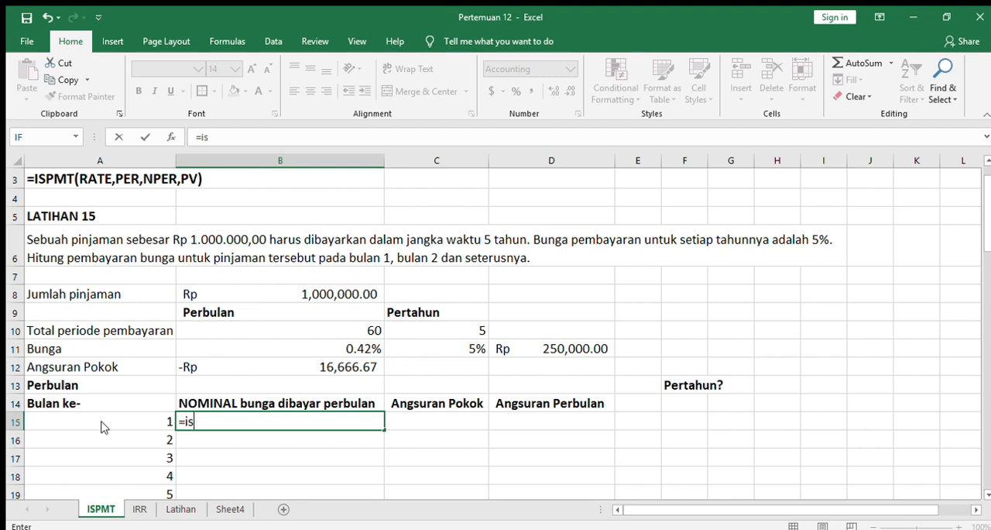
pyautogui.write('pmt(')
pyautogui.click(318, 349)
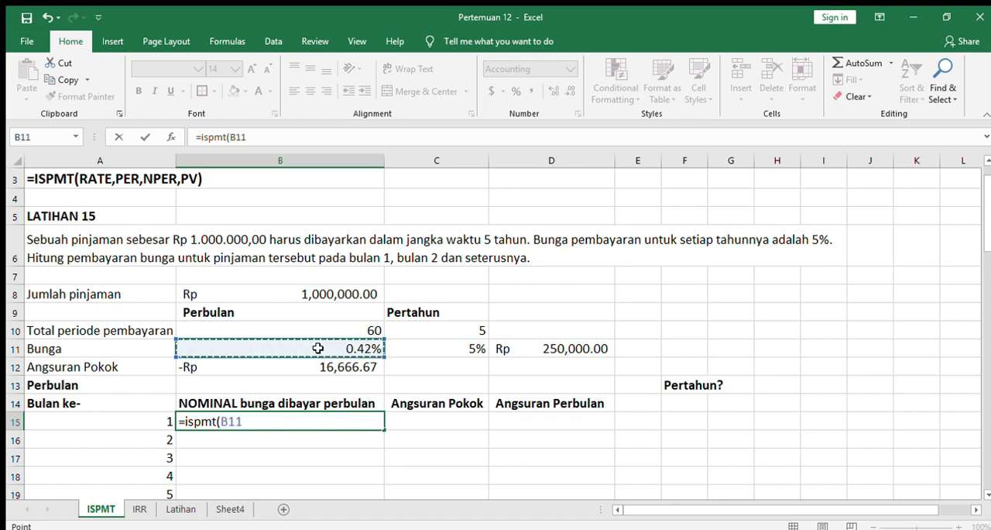
pyautogui.press('F4')
pyautogui.write(',')
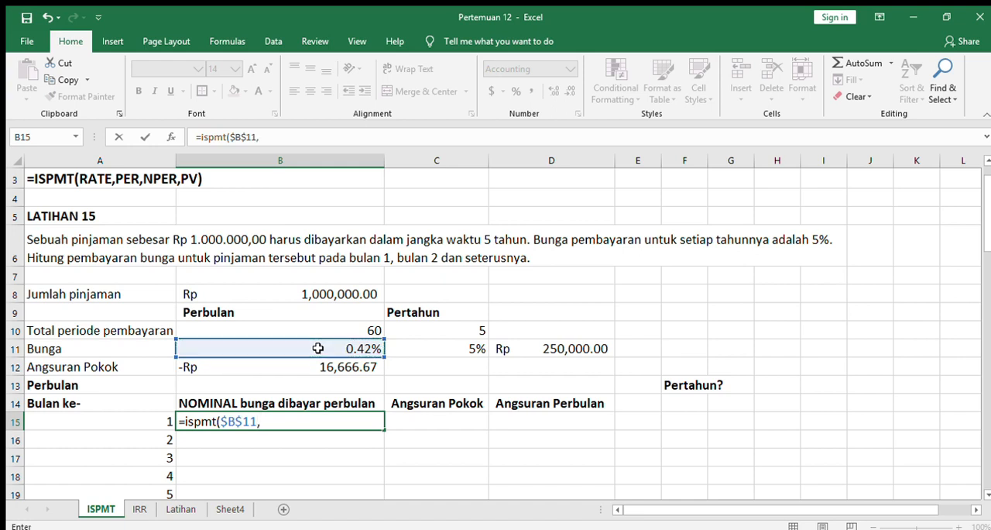
pyautogui.click(166, 419)
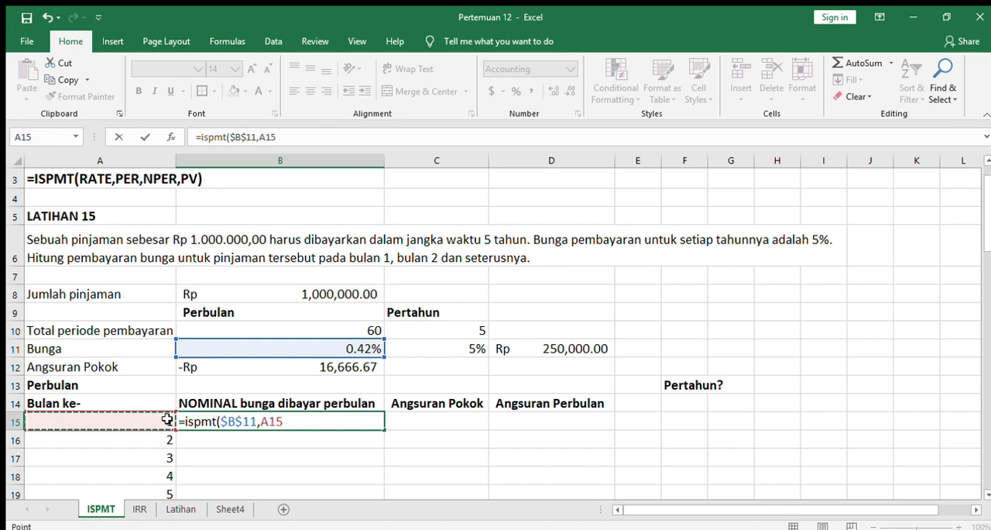
pyautogui.write(',')
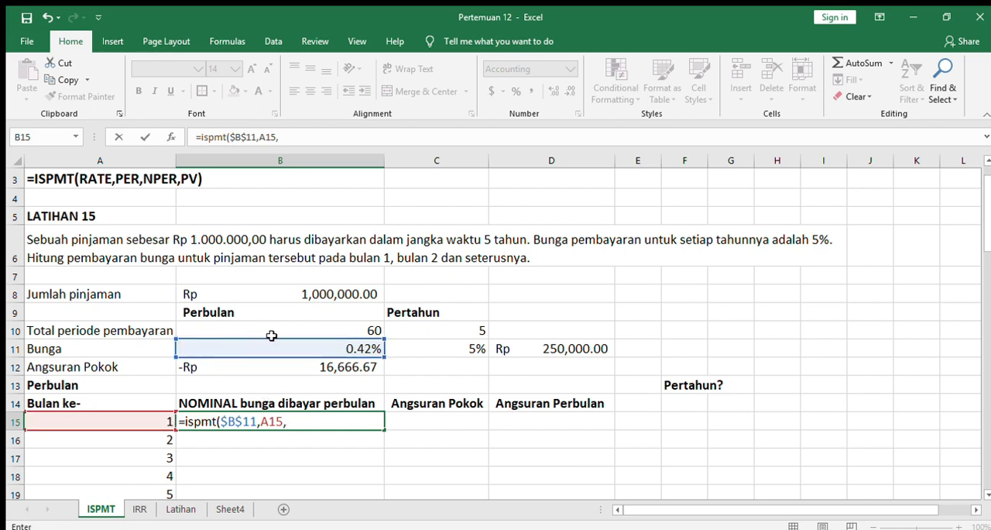
pyautogui.click(335, 328)
pyautogui.press('F4')
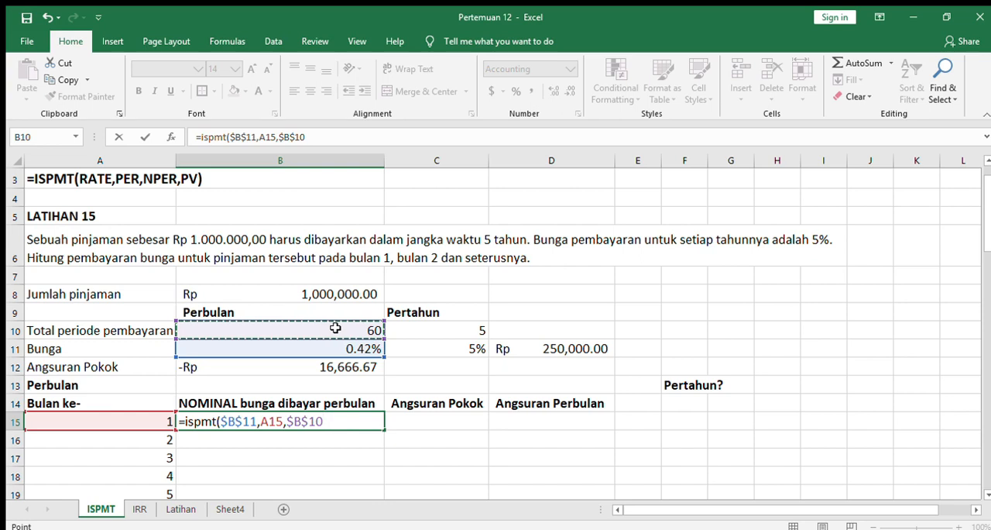
pyautogui.write(',')
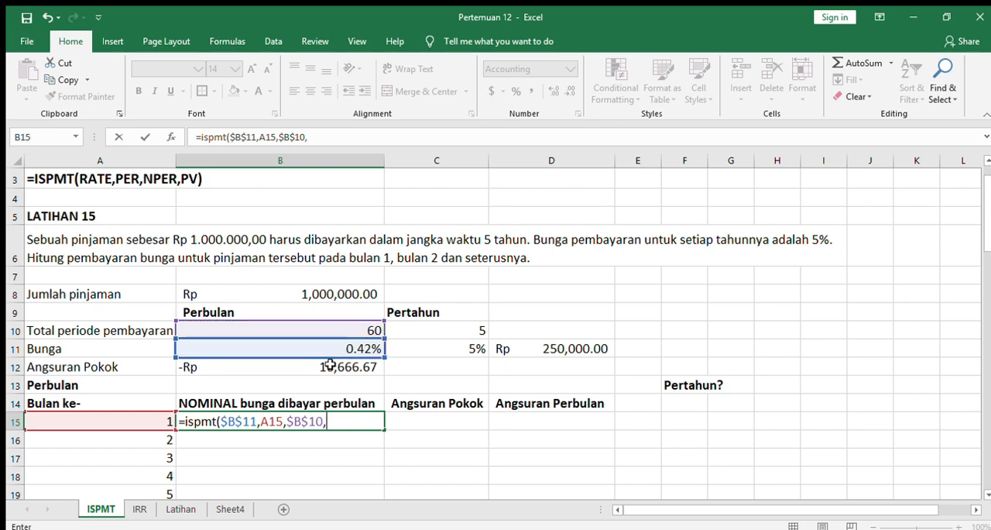
pyautogui.click(306, 294)
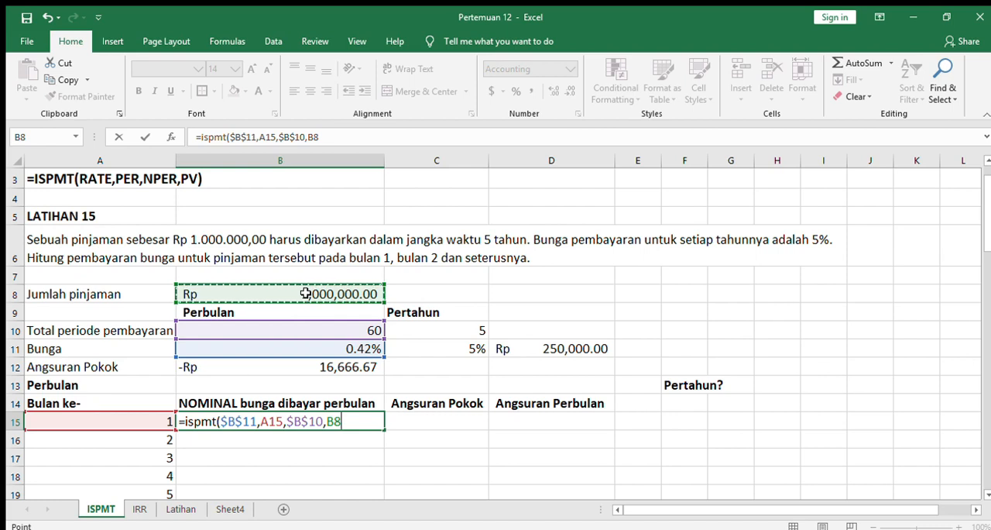
pyautogui.write(')')
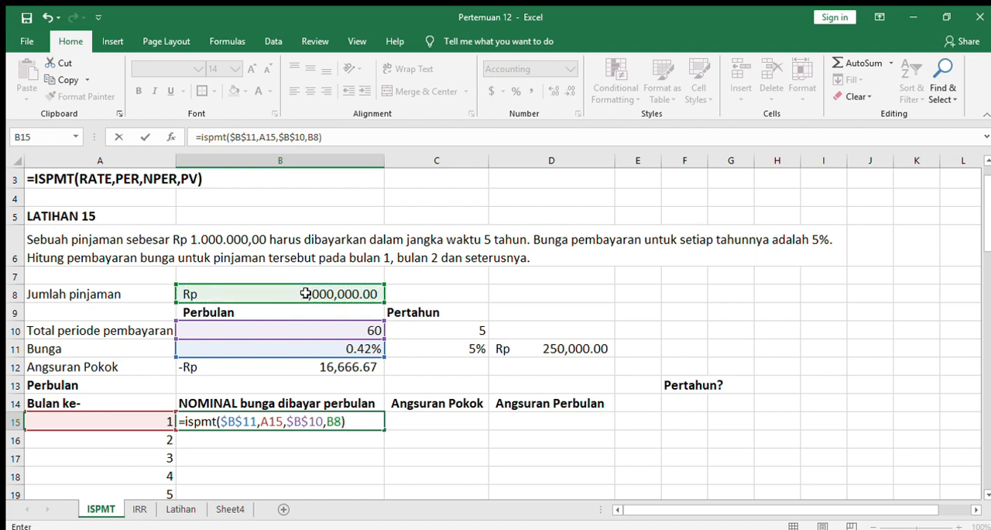
pyautogui.press('Return')
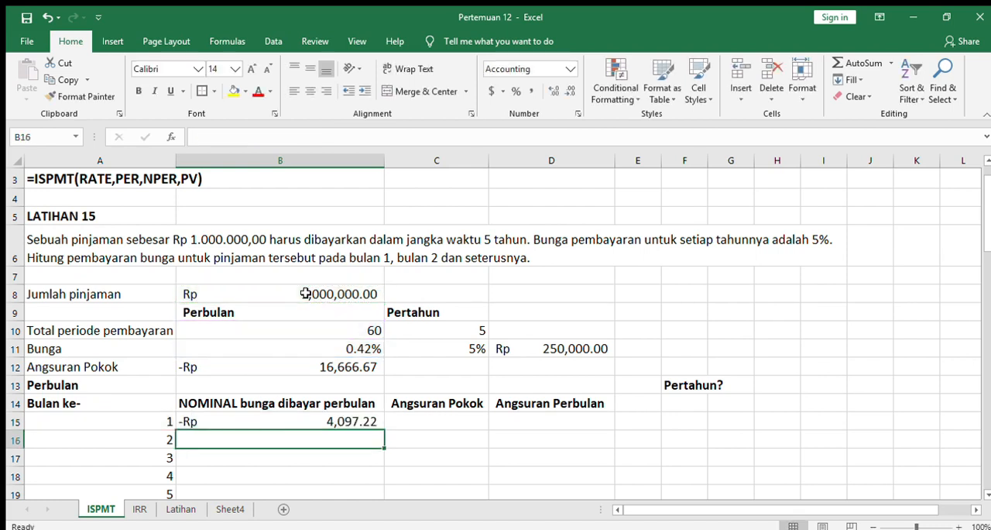
# - Make the loan amount reference in B15's ISPMT formula absolute, giving =ISPMT($B$11,A15,$B$10,$B$8)
pyautogui.click(338, 420)
pyautogui.click(316, 136)
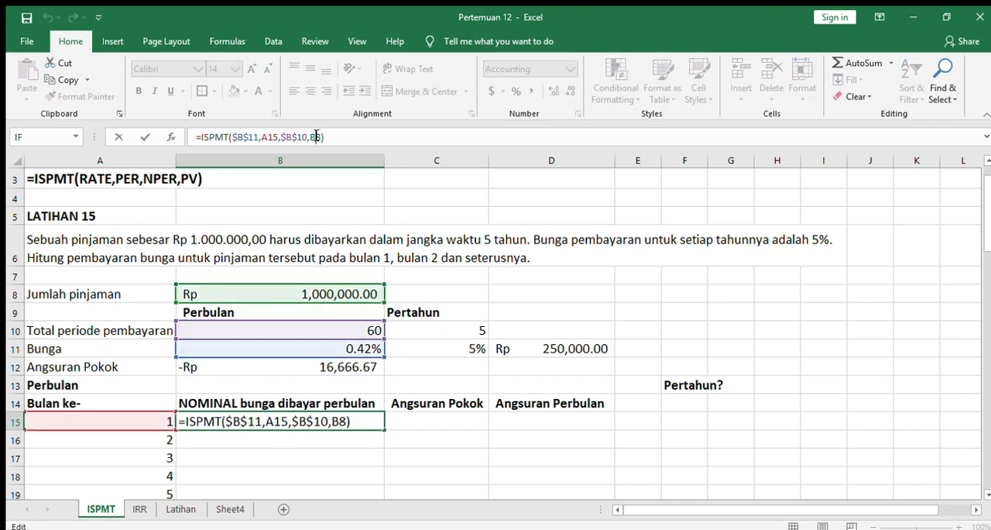
pyautogui.press('F4')
pyautogui.press('Return')
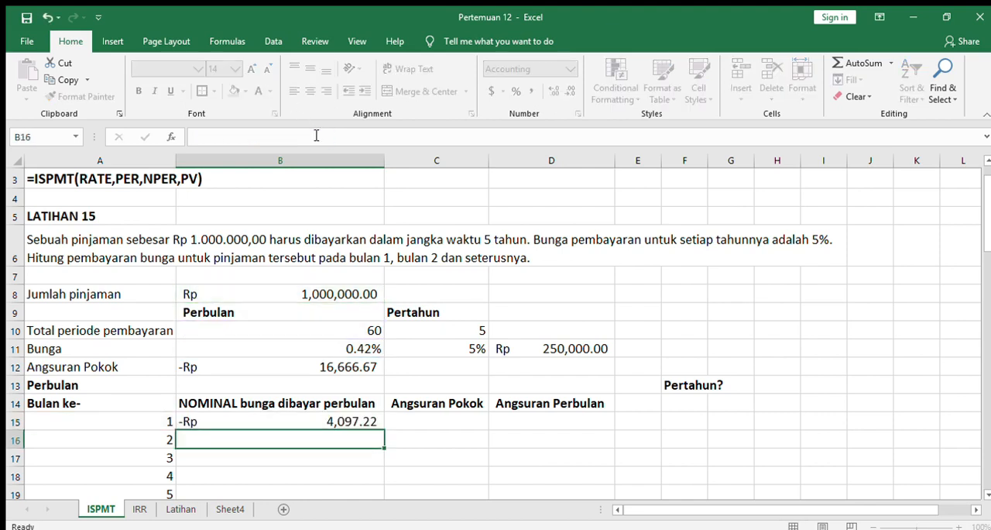
# - Fill the B15 interest formula down through month 60 in B74 and check the Total formula in B75
pyautogui.click(353, 420)
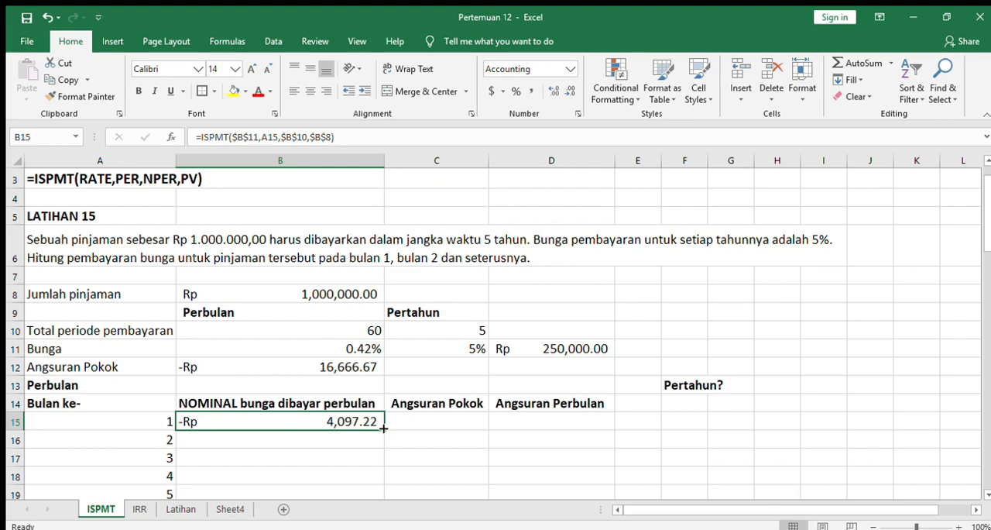
pyautogui.moveTo(383, 428); pyautogui.dragTo(387, 456)
pyautogui.moveTo(988, 439); pyautogui.dragTo(981, 231)
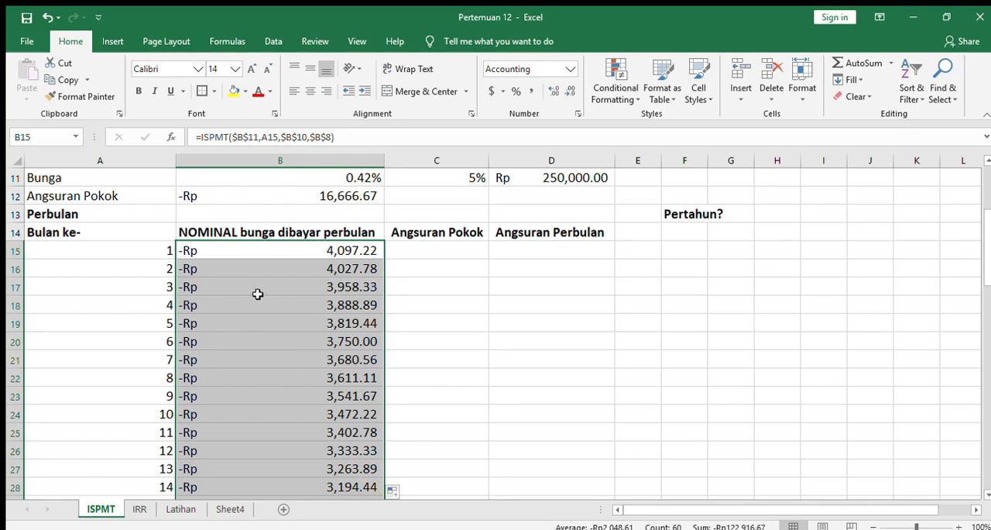
pyautogui.click(601, 324)
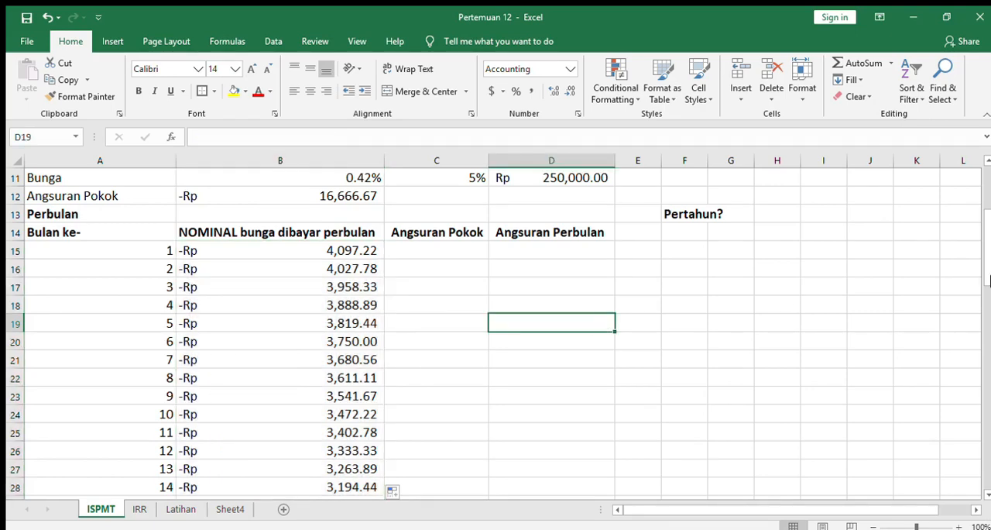
pyautogui.moveTo(984, 266); pyautogui.dragTo(981, 480)
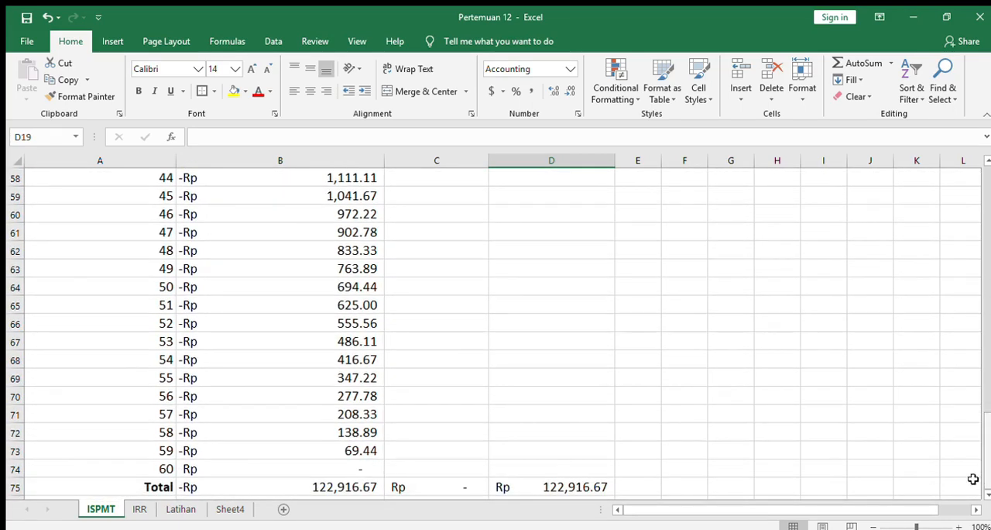
pyautogui.click(344, 485)
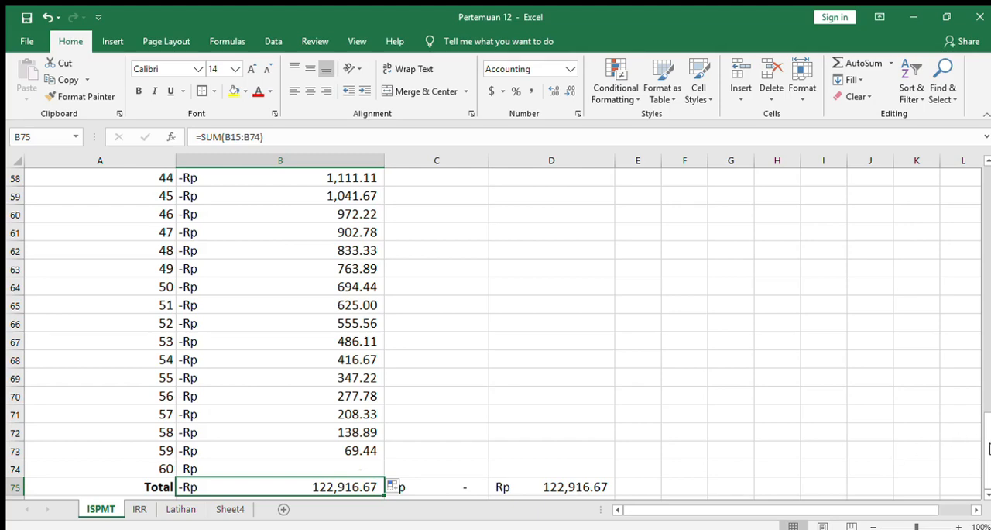
# - Enter =$B$12 in C15 as the Angsuran Pokok for month 1
pyautogui.moveTo(986, 447); pyautogui.dragTo(988, 229)
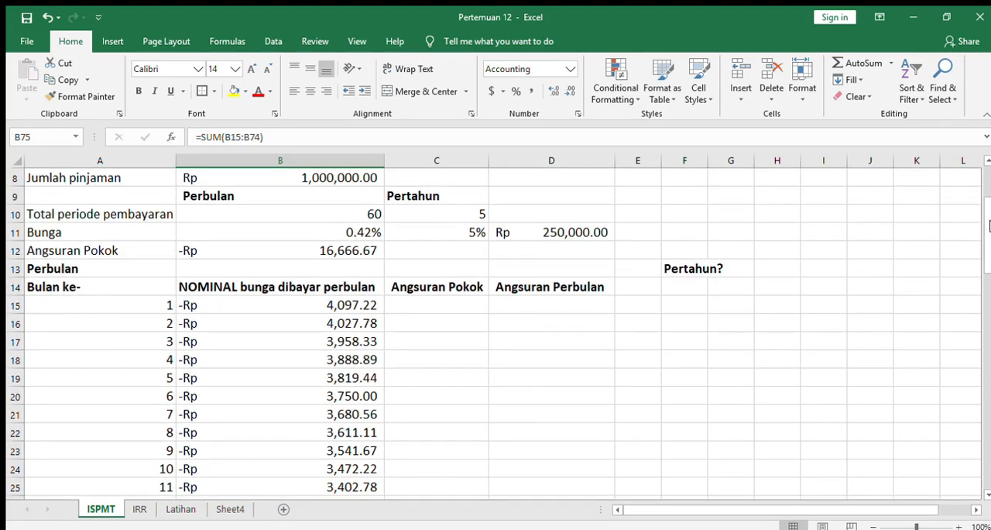
pyautogui.moveTo(989, 225); pyautogui.dragTo(980, 220)
pyautogui.scroll(3, 982, 222)
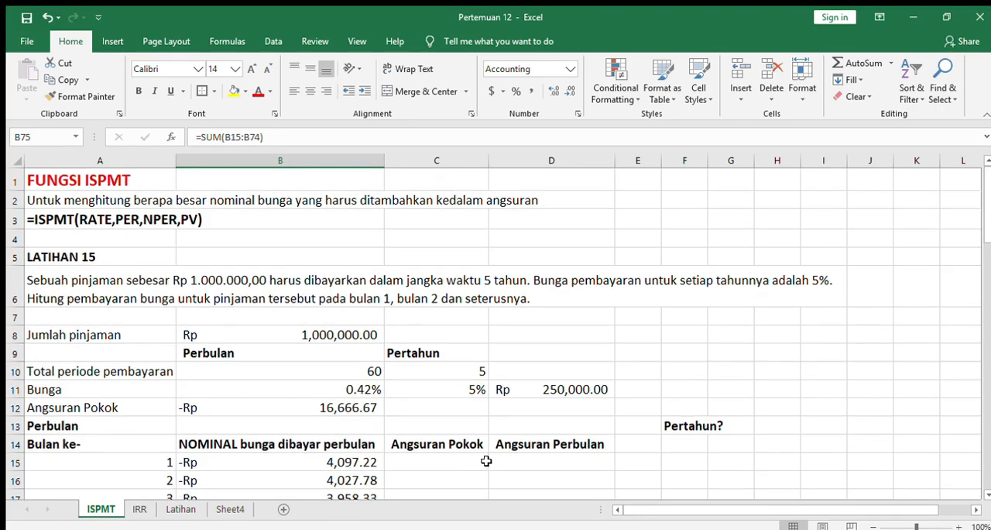
pyautogui.click(486, 461)
pyautogui.write('=')
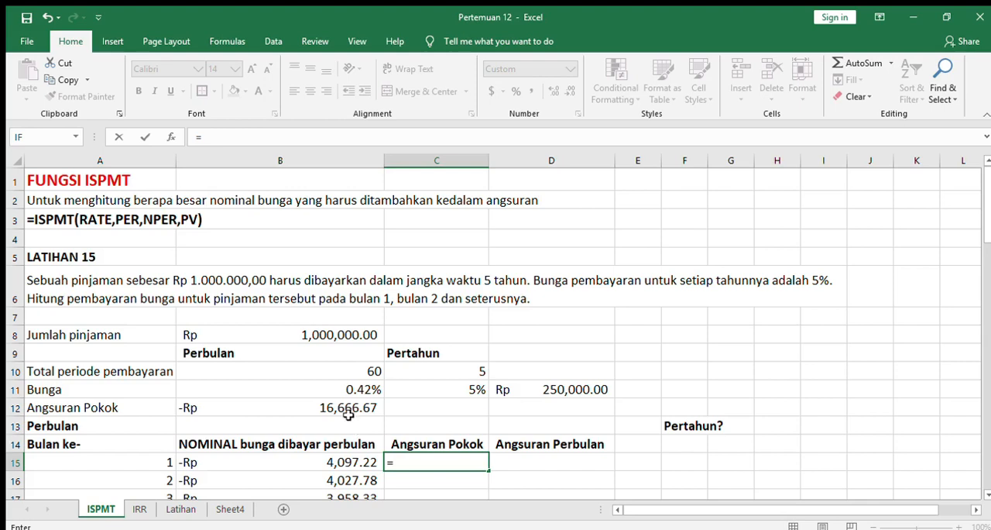
pyautogui.click(344, 404)
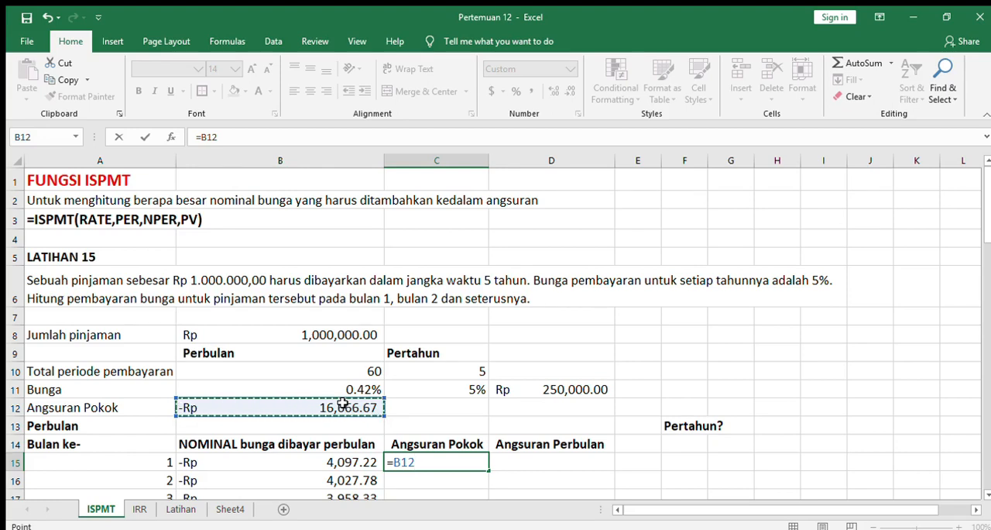
pyautogui.press('F4')
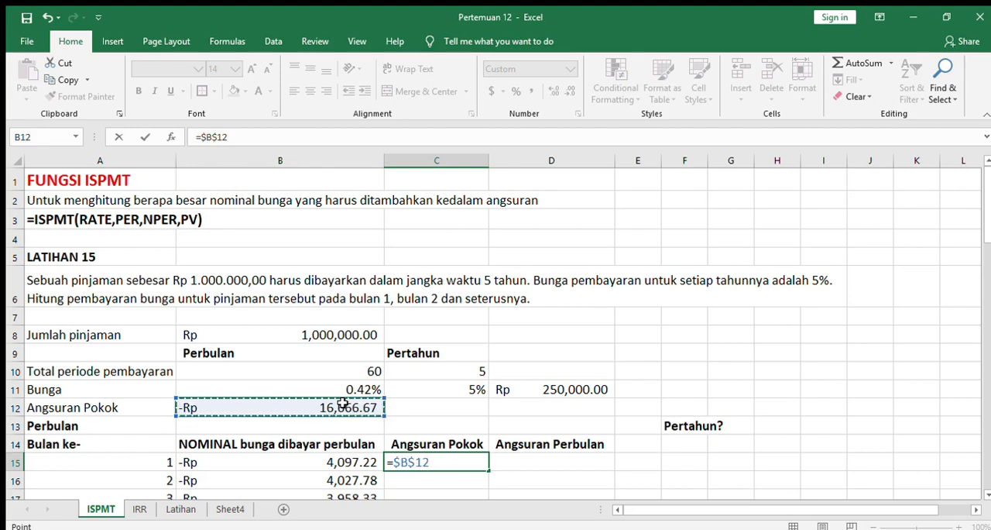
pyautogui.press('Return')
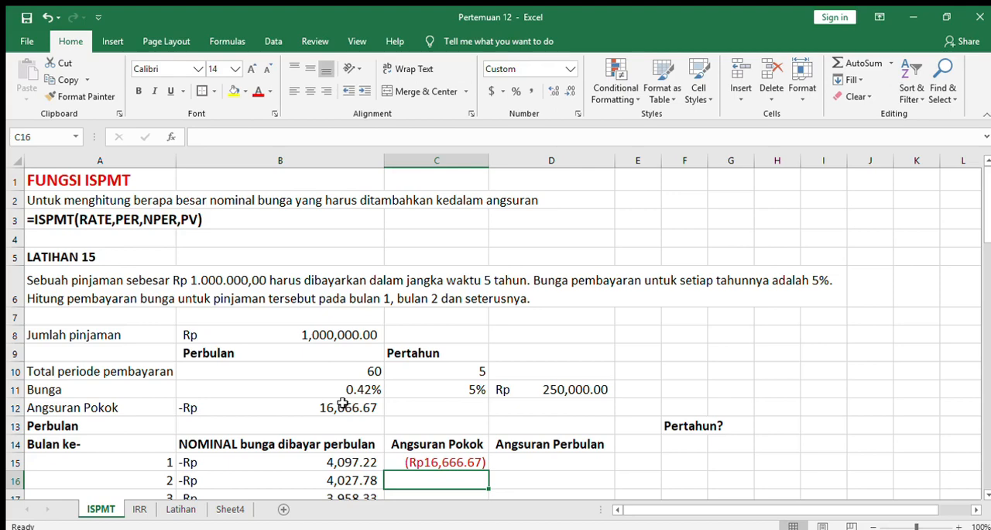
# - Fill the C15 principal formula down through month 60 in C74 and check the Total formula in C75
pyautogui.click(458, 462)
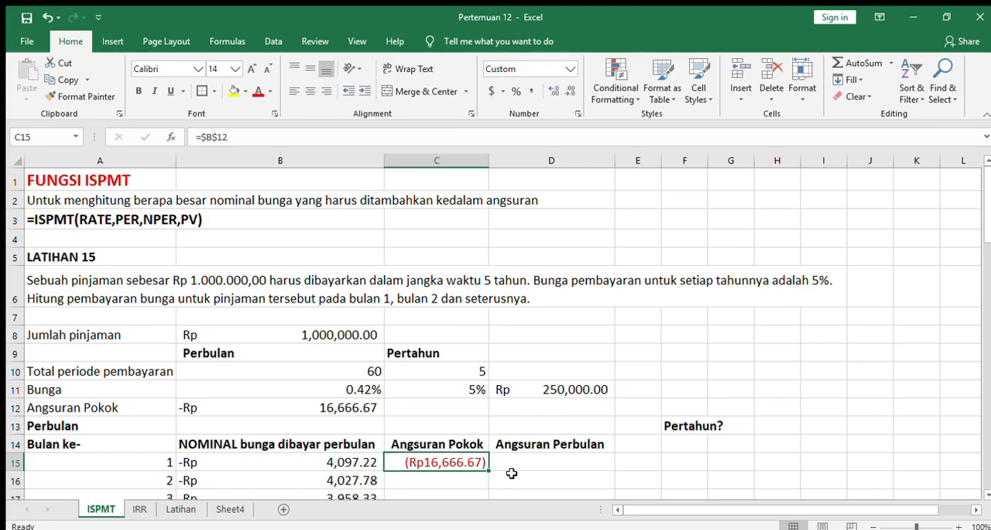
pyautogui.moveTo(490, 469)
pyautogui.mouseDown()
pyautogui.moveTo(482, 496)
pyautogui.moveTo(478, 461)
pyautogui.mouseUp()
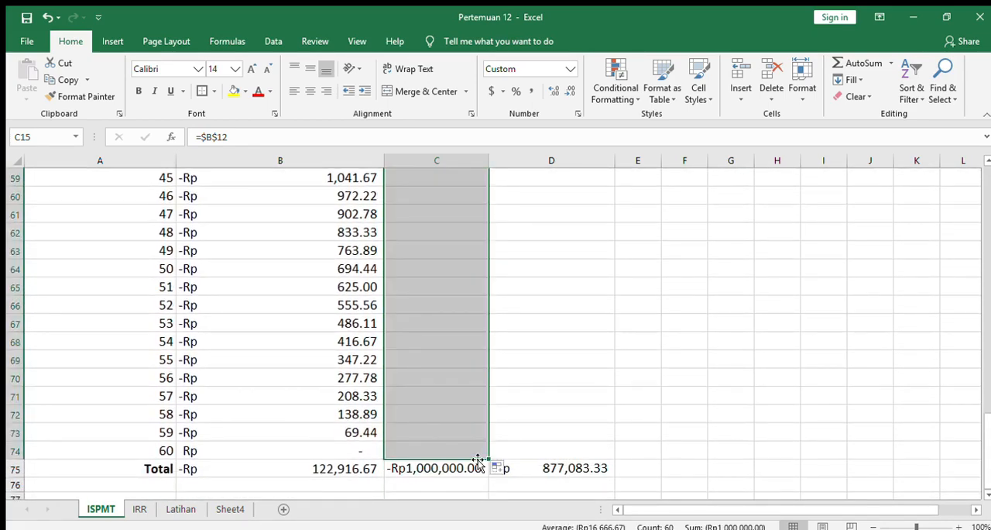
pyautogui.click(453, 465)
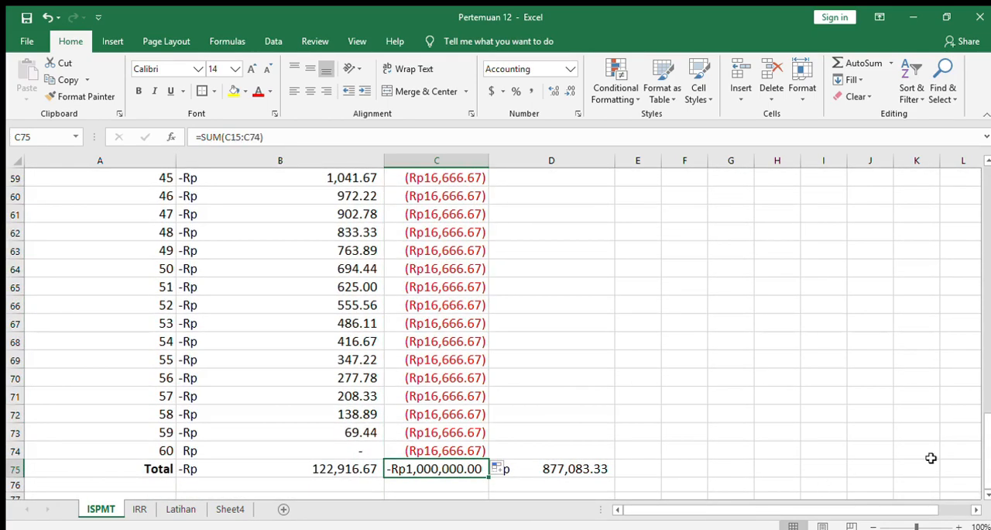
# - Calculate month 1's Angsuran Perbulan in D15 with =C15+B15
pyautogui.moveTo(987, 430); pyautogui.dragTo(981, 194)
pyautogui.click(582, 425)
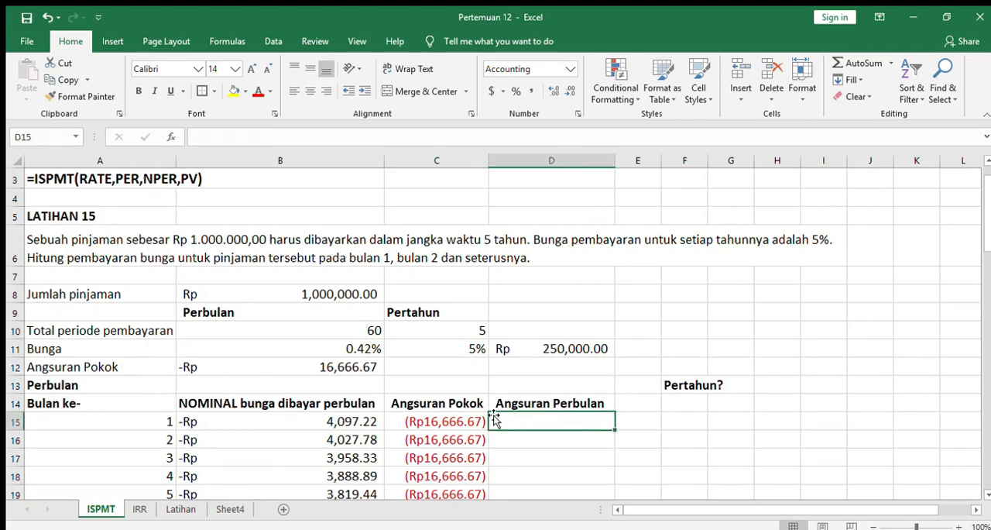
pyautogui.click(252, 407)
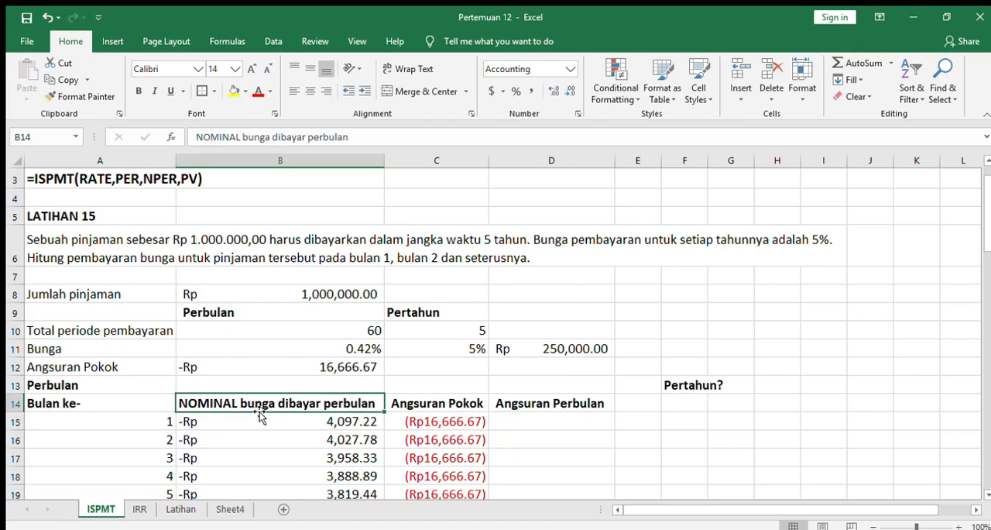
pyautogui.click(540, 417)
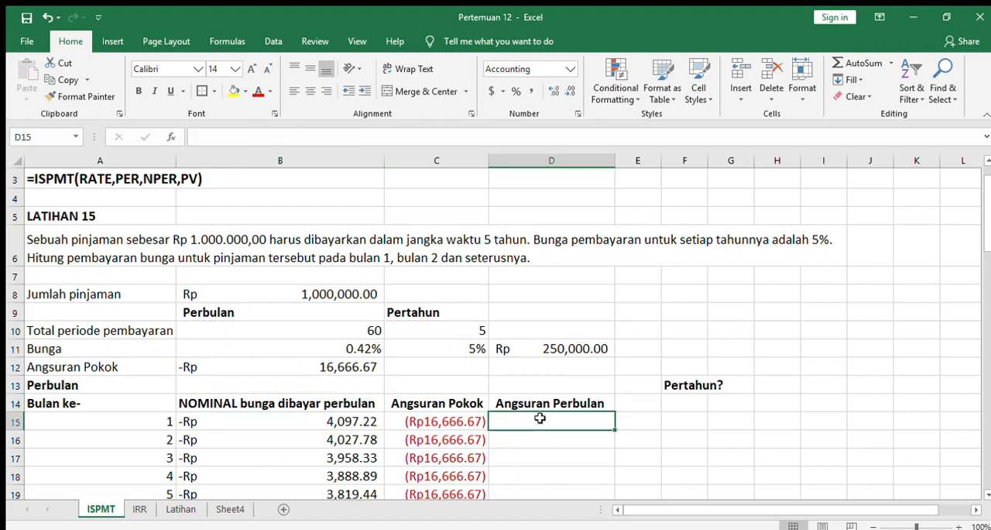
pyautogui.write('=')
pyautogui.click(474, 420)
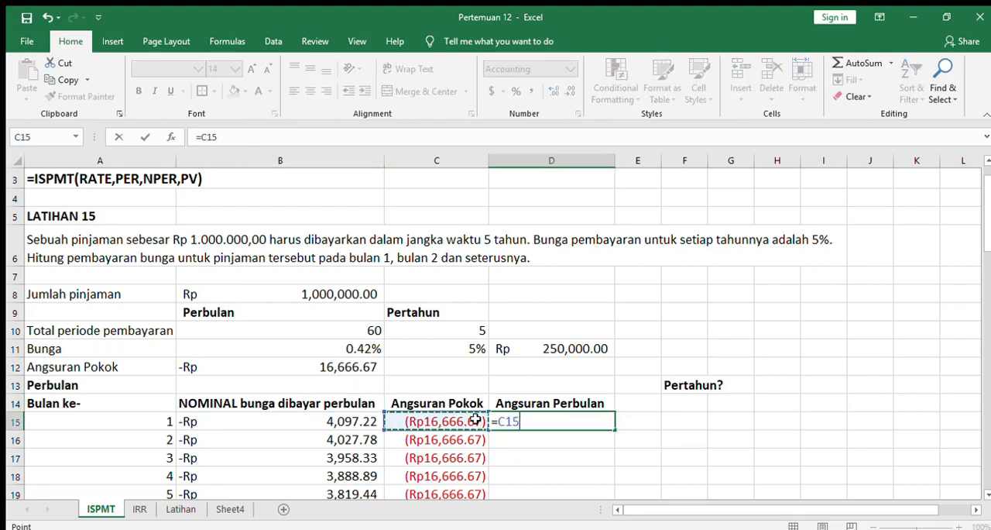
pyautogui.write('+')
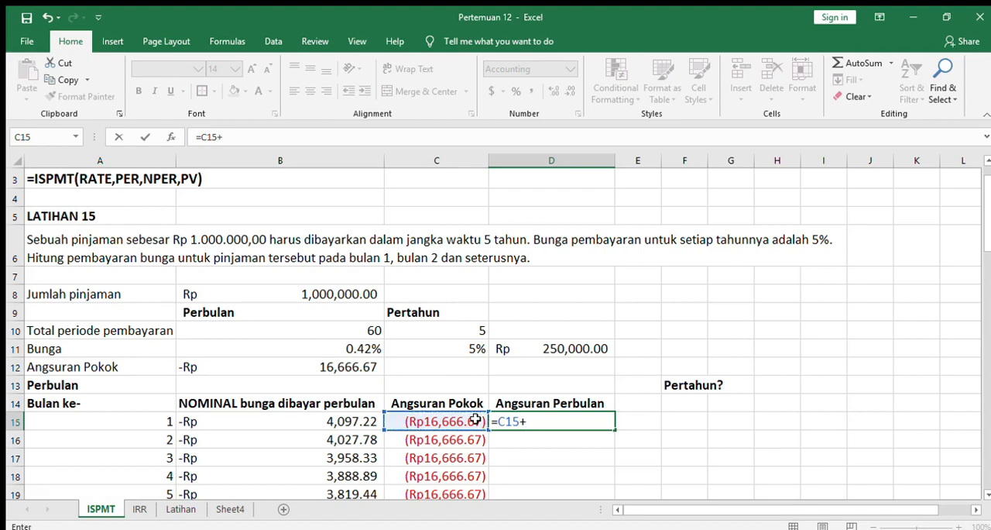
pyautogui.click(364, 419)
pyautogui.press('Return')
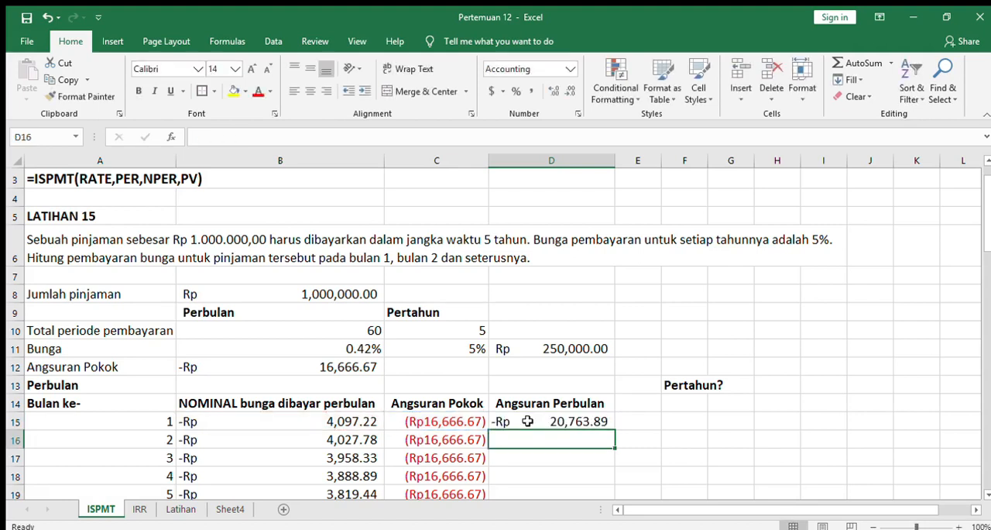
# - Fill the D15 monthly installment formula down through month 60 in D74
pyautogui.click(606, 420)
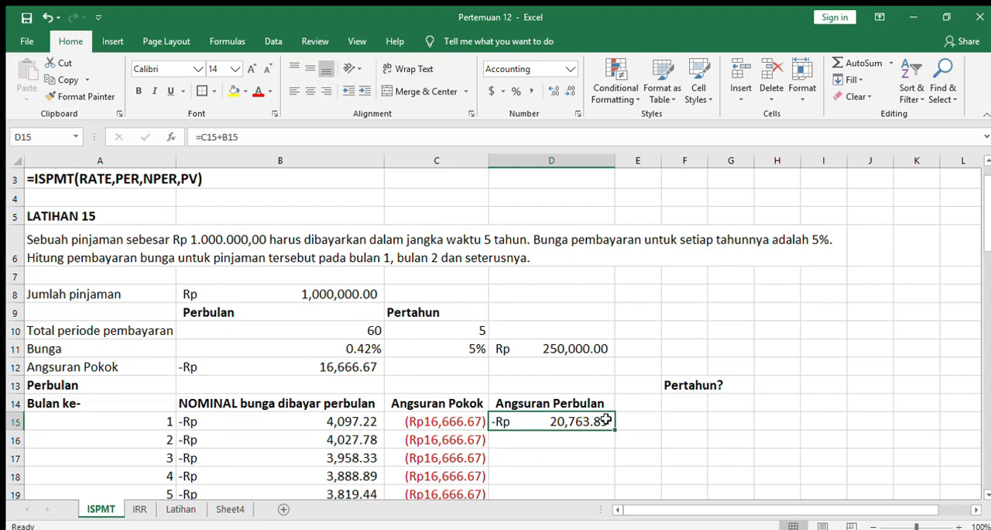
pyautogui.moveTo(614, 429); pyautogui.dragTo(615, 448)
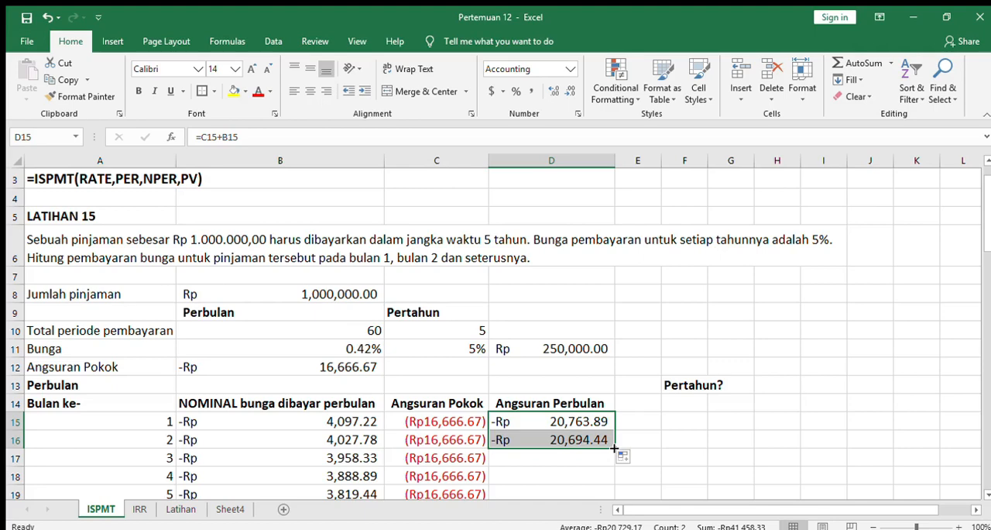
pyautogui.moveTo(614, 447); pyautogui.dragTo(599, 461)
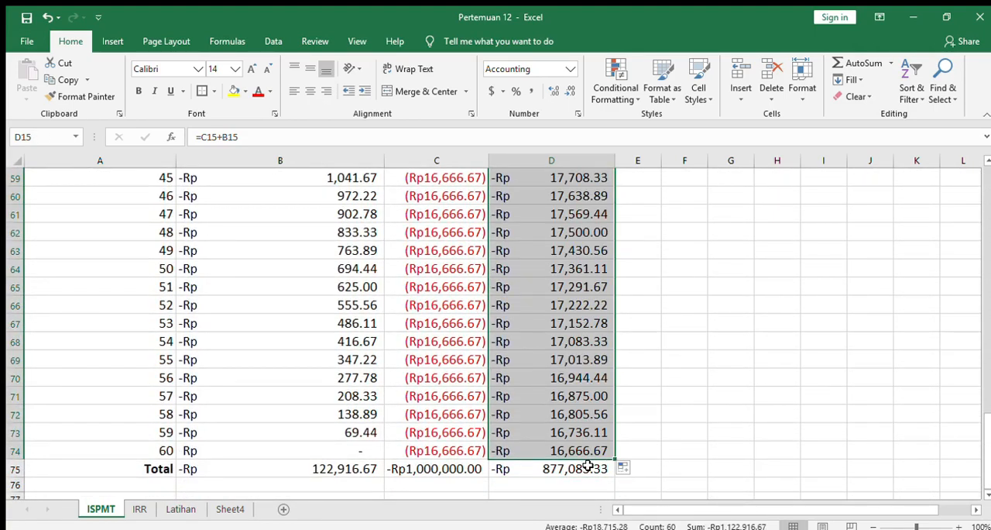
# - Change the Angsuran Perbulan total in D75 to add principal and interest with =C75+B75
pyautogui.click(589, 466)
pyautogui.doubleClick(588, 466)
pyautogui.click(224, 136)
pyautogui.press('BackSpace')
pyautogui.write('+')
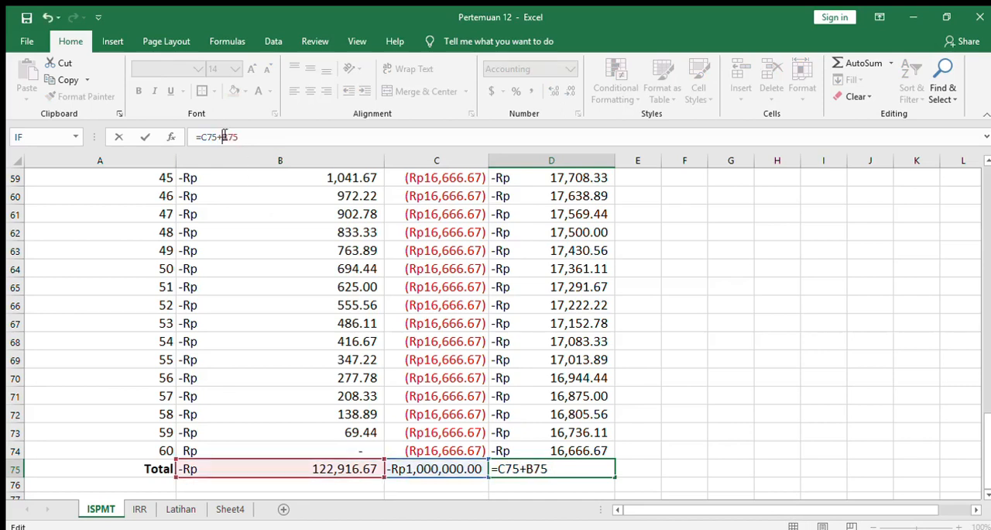
pyautogui.press('Return')
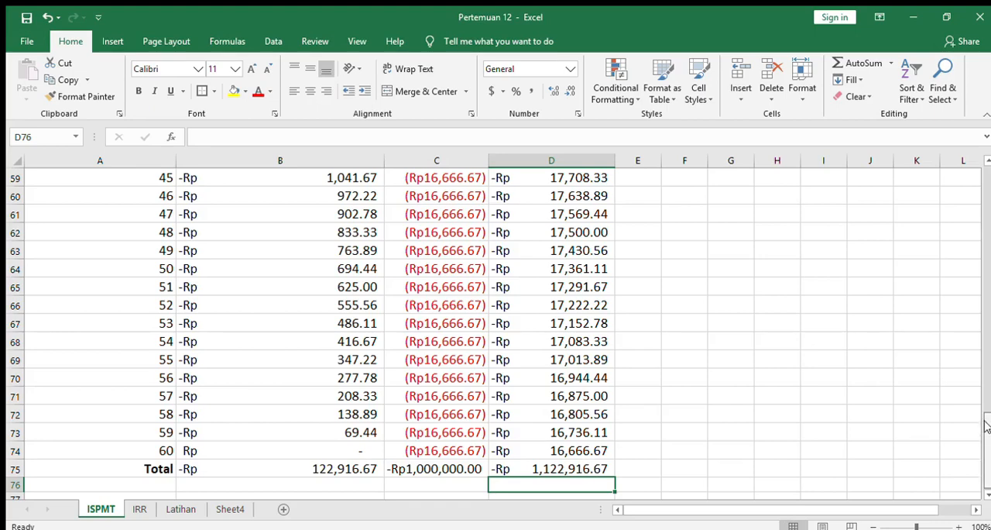
# - Open the IRR sheet and examine the Latihan 16 question, the initial investment, the monthly income and the Total Pengembalian entries for January and February
pyautogui.moveTo(988, 449); pyautogui.dragTo(981, 180)
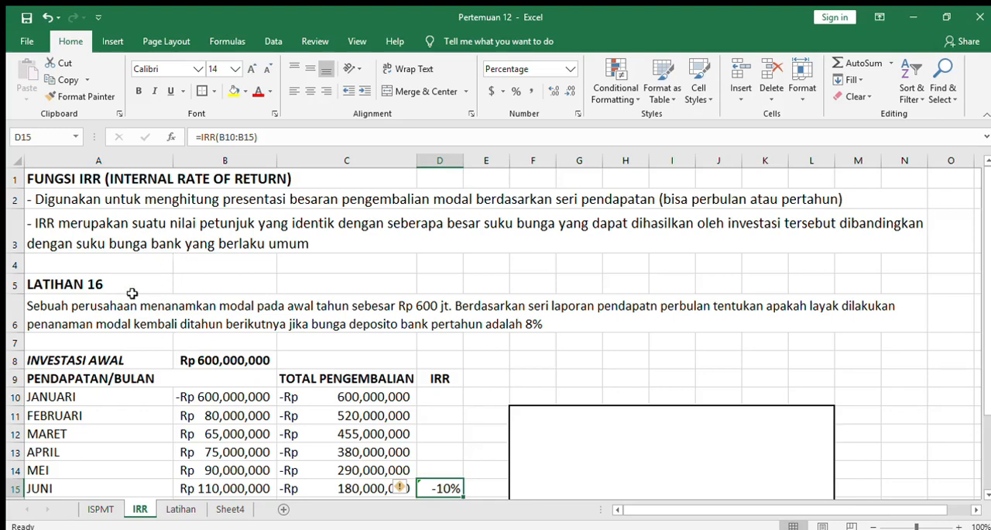
pyautogui.click(80, 306)
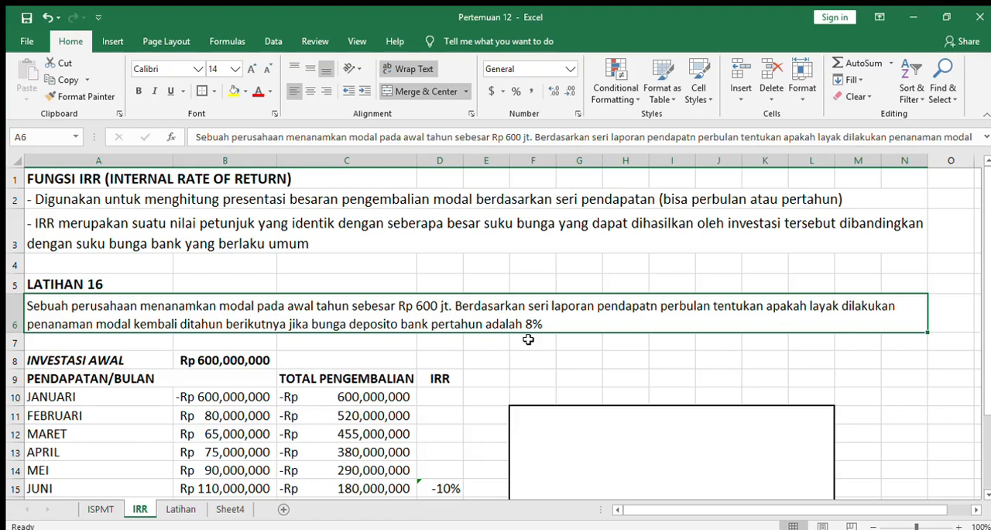
pyautogui.click(234, 355)
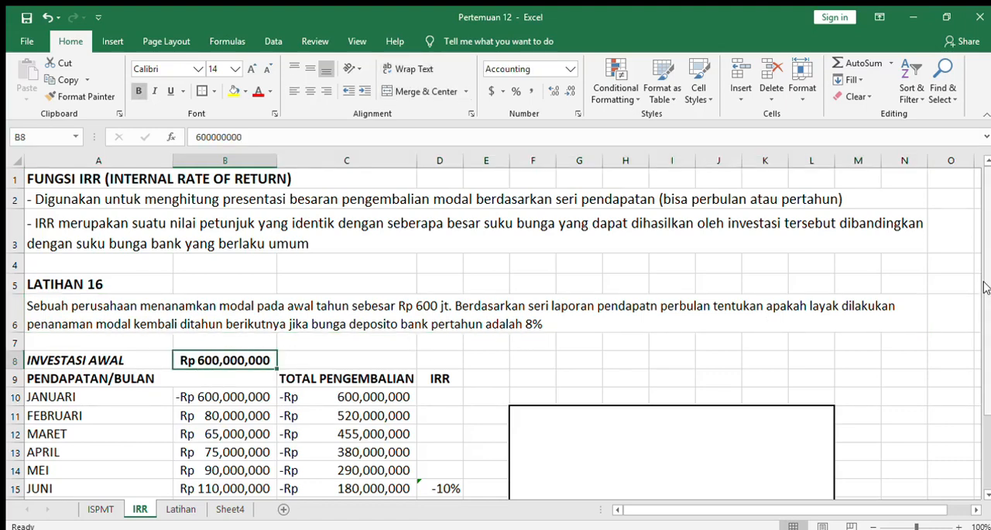
pyautogui.moveTo(984, 314); pyautogui.dragTo(981, 341)
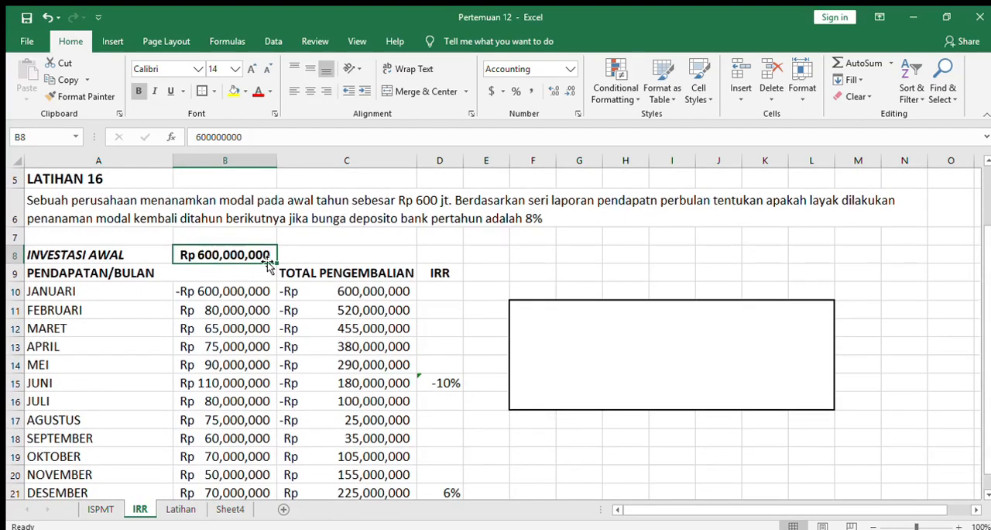
pyautogui.click(215, 293)
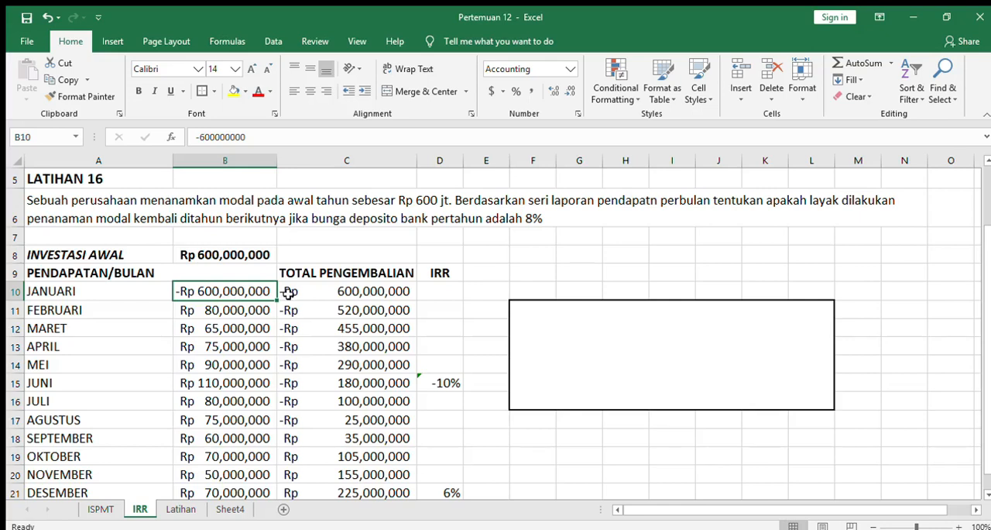
pyautogui.click(248, 307)
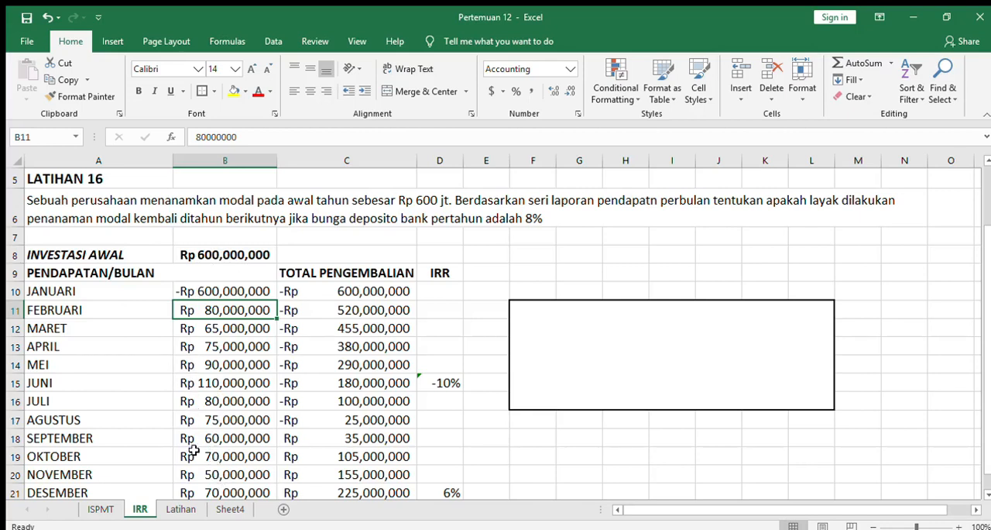
pyautogui.click(343, 292)
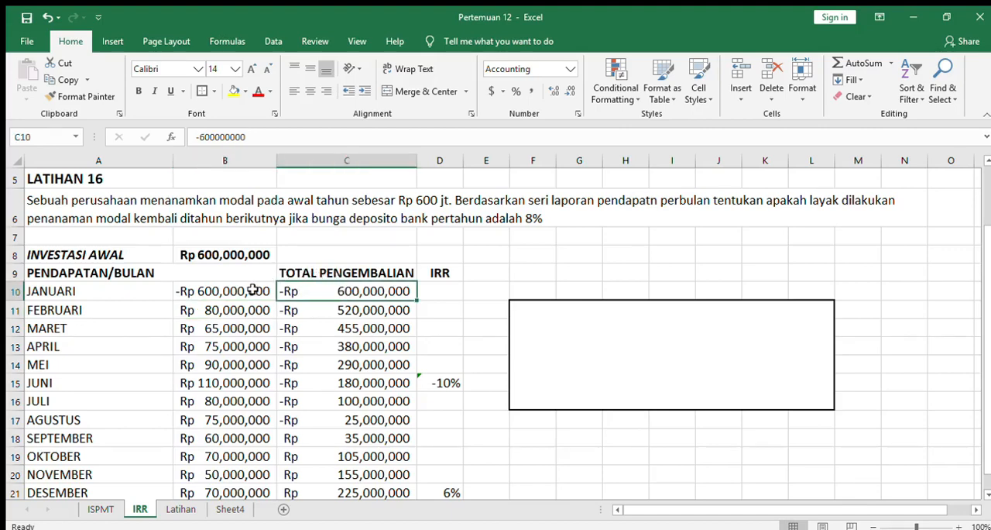
pyautogui.press('Down')
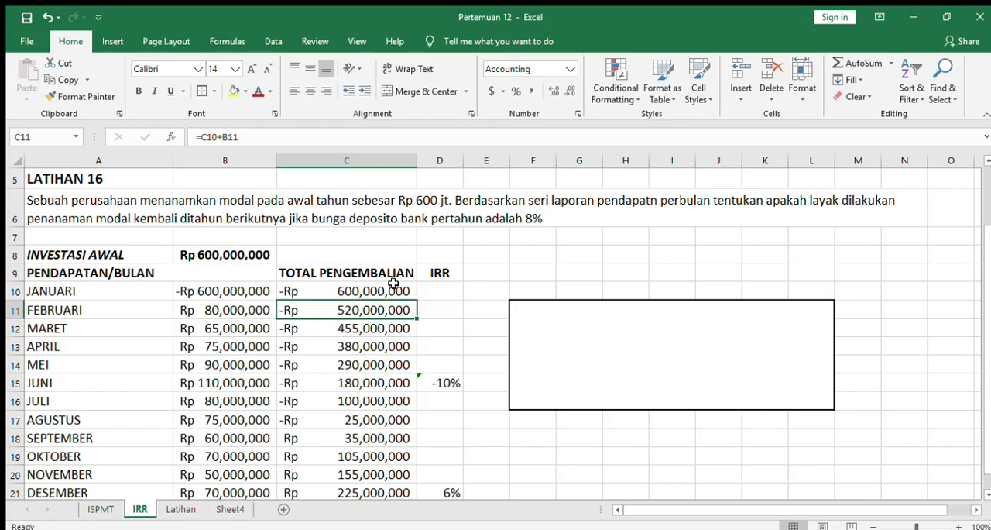
# - Examine the running Total Pengembalian formulas in column C from January through December
pyautogui.click(396, 289)
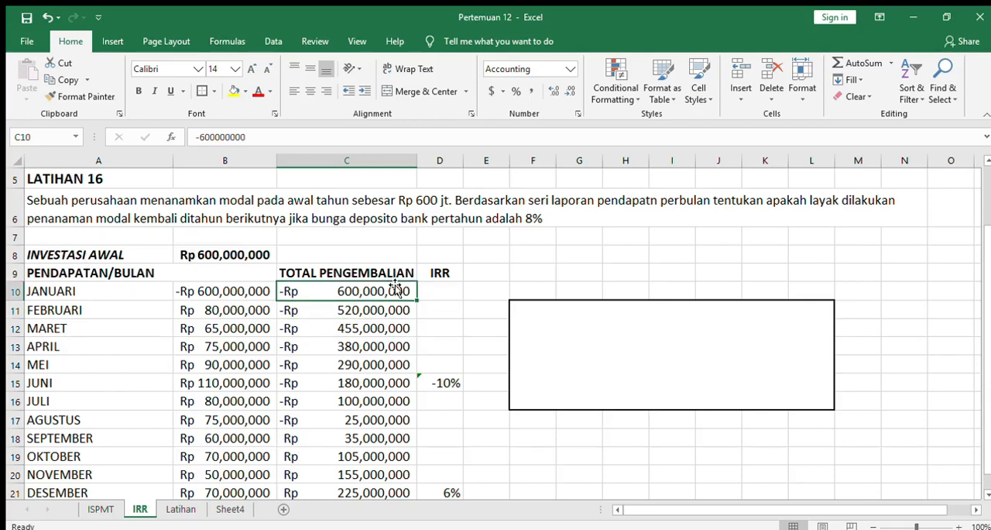
pyautogui.press('Down')
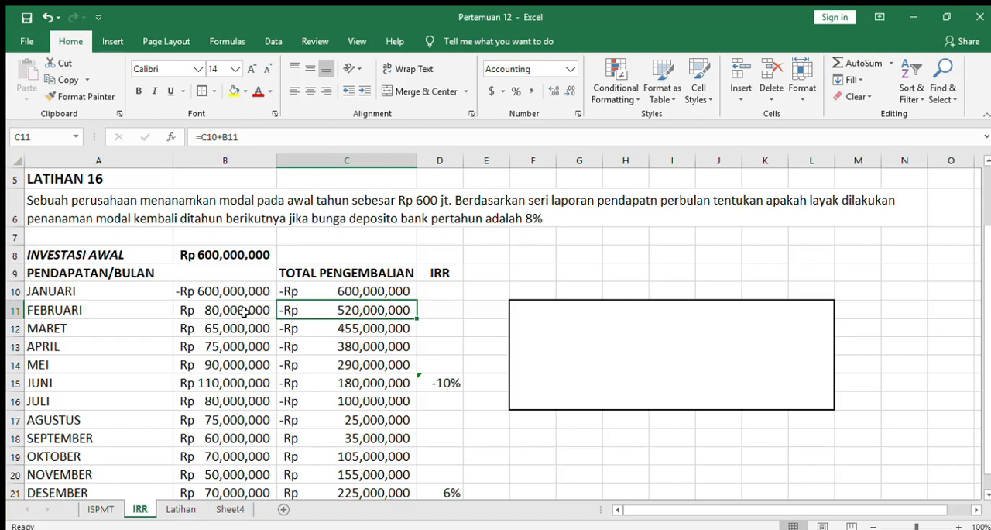
pyautogui.press('Down')
pyautogui.press('Up')
pyautogui.press('Down')
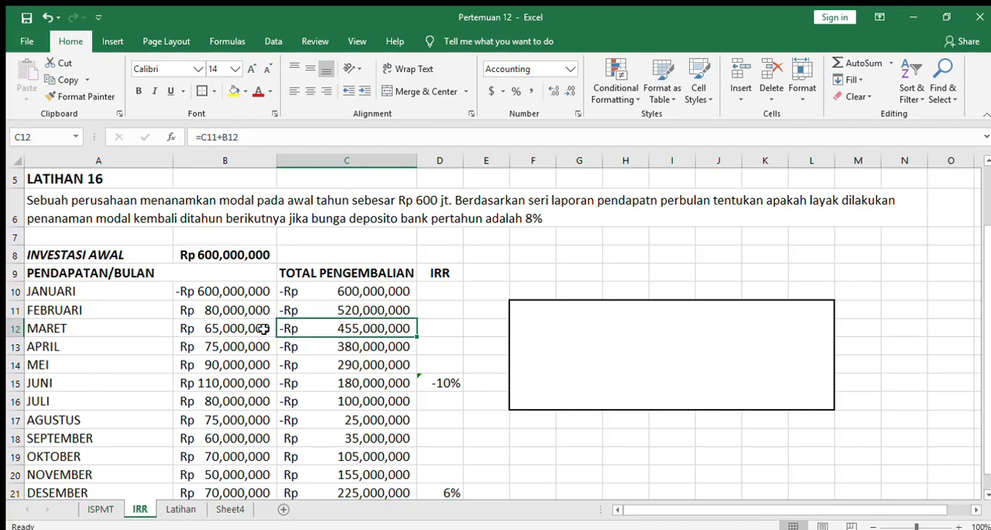
pyautogui.press('Down')
pyautogui.press('Down')
pyautogui.press('Down')
pyautogui.press('Down')
pyautogui.press('Down')
pyautogui.press('Down')
pyautogui.press('Down')
pyautogui.press('Down')
pyautogui.press('Down')
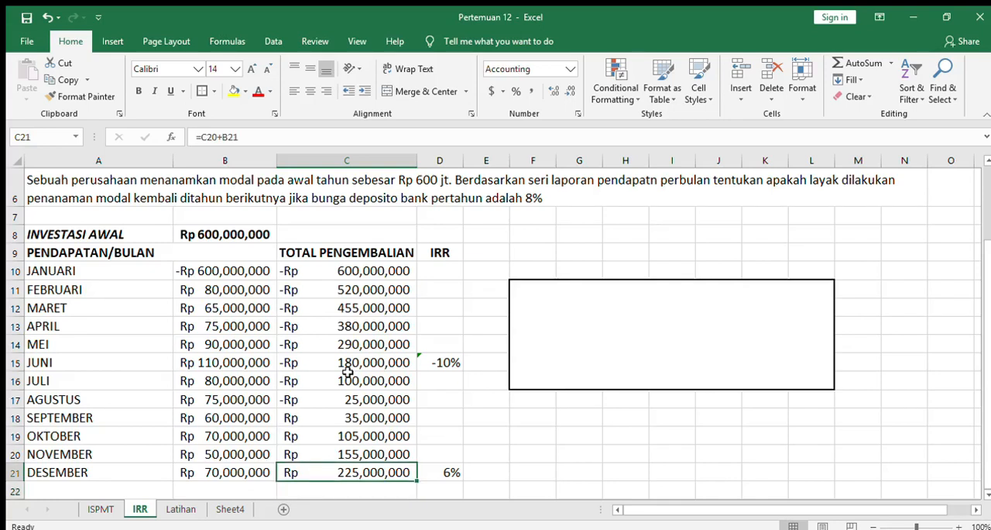
# - Clear the existing IRR formula for December in D21
pyautogui.press('Right')
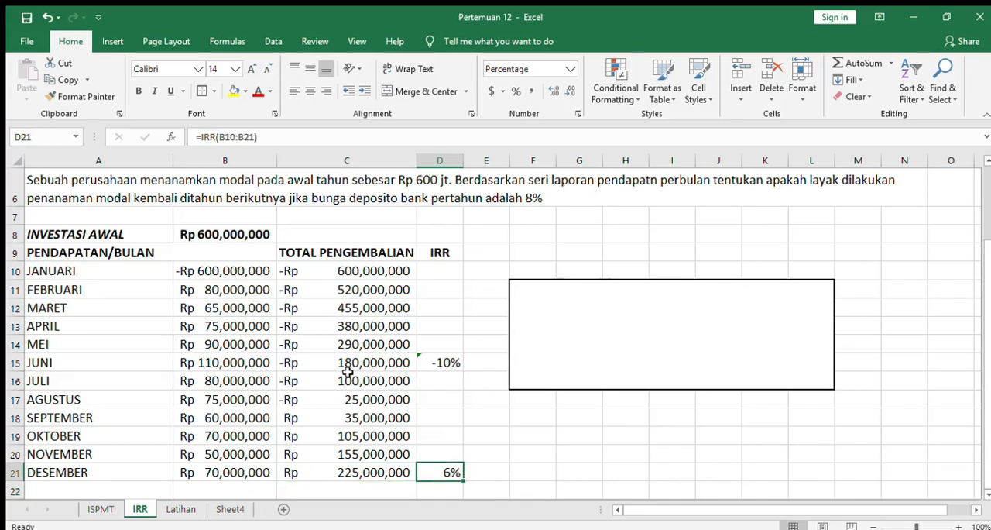
pyautogui.press('Up')
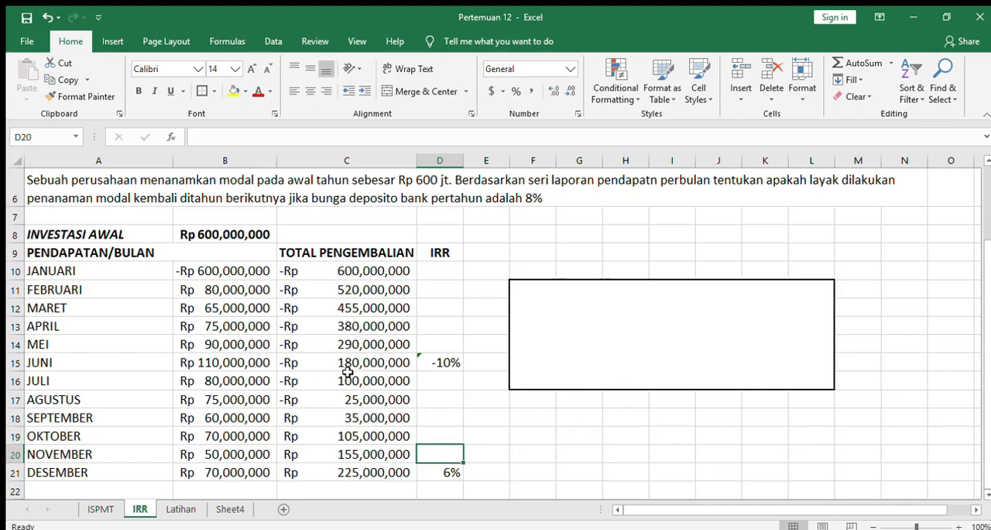
pyautogui.press('Down')
pyautogui.press('Delete')
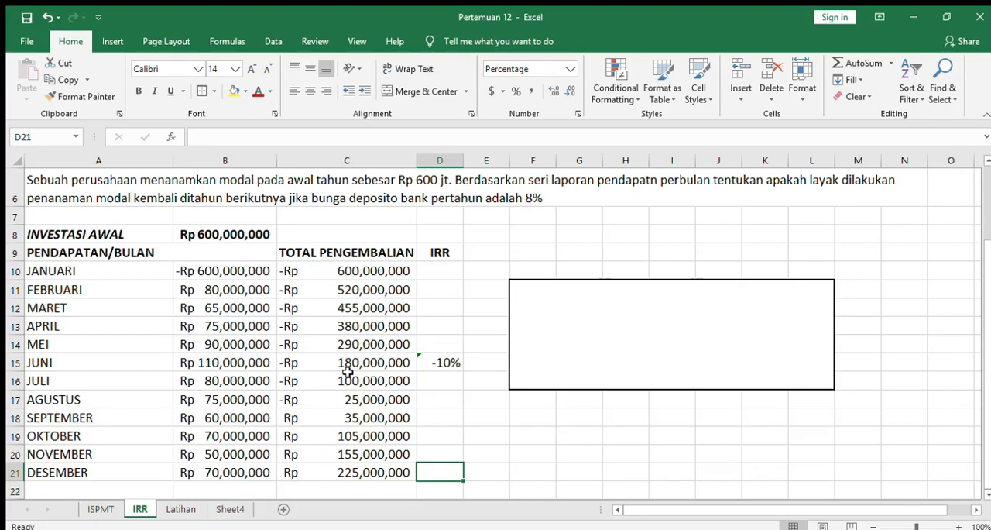
# - Calculate the one-year IRR in D21 with =IRR(B10:B21) and display it with one decimal place
pyautogui.write('=')
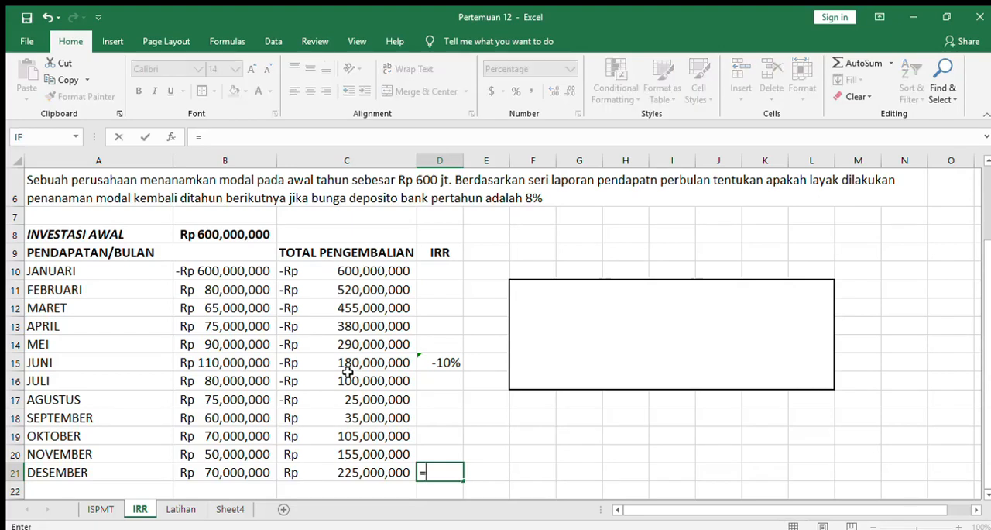
pyautogui.write('IRR(')
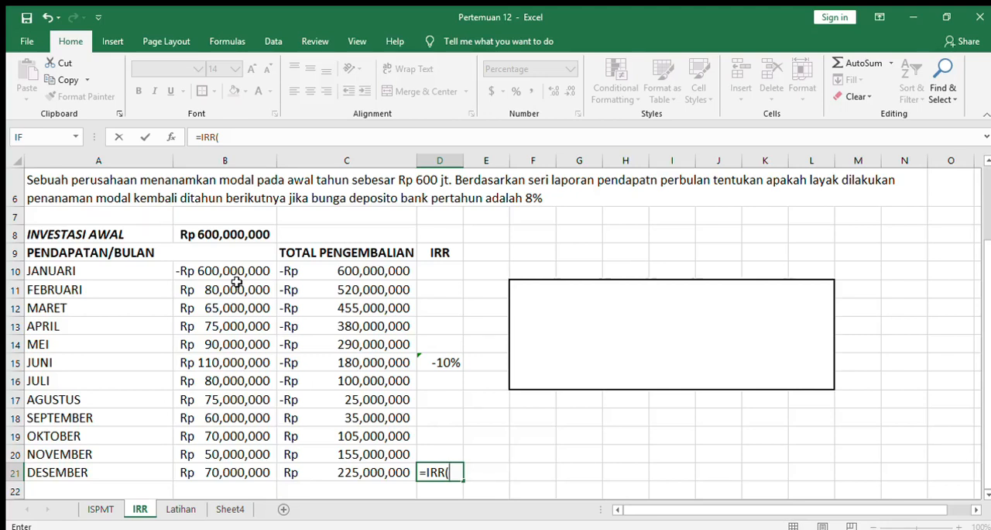
pyautogui.moveTo(238, 268); pyautogui.dragTo(230, 448)
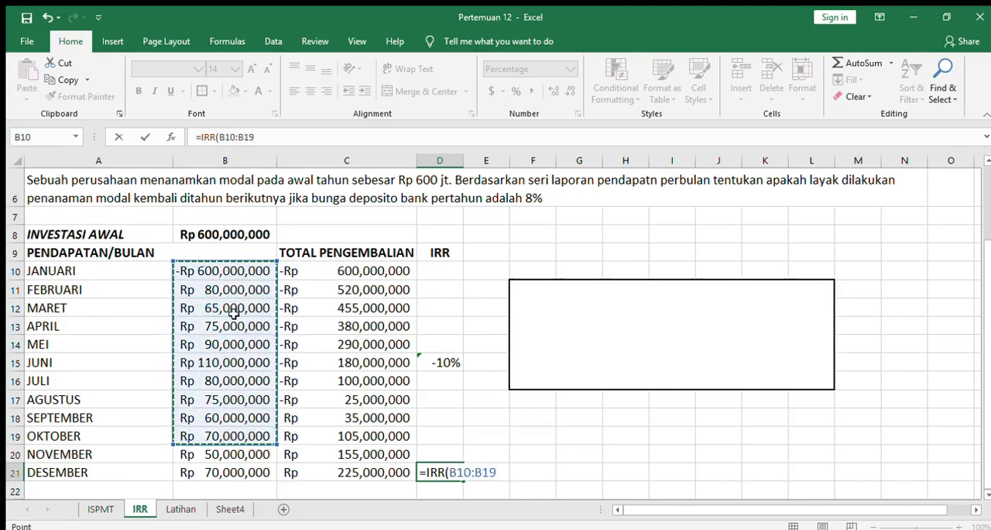
pyautogui.moveTo(233, 272); pyautogui.dragTo(243, 457)
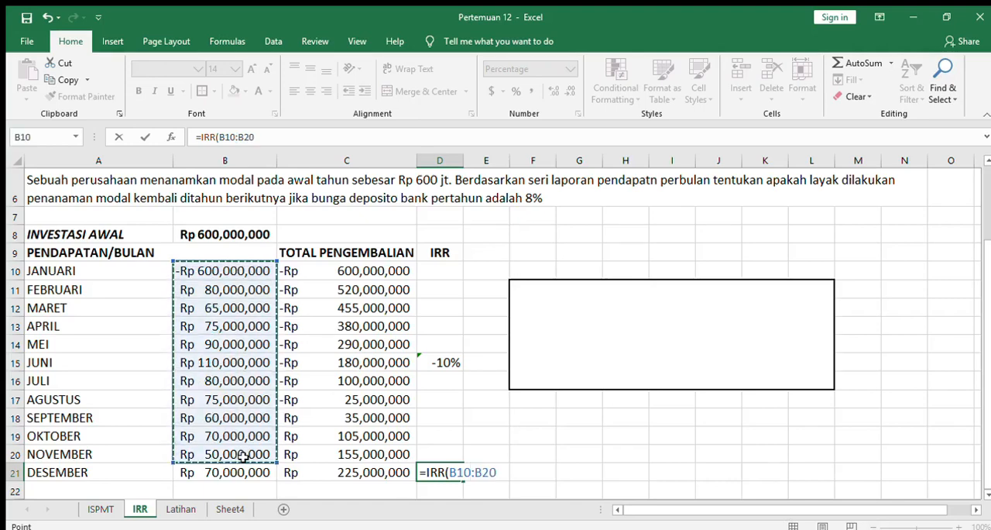
pyautogui.click(271, 137)
pyautogui.press('BackSpace')
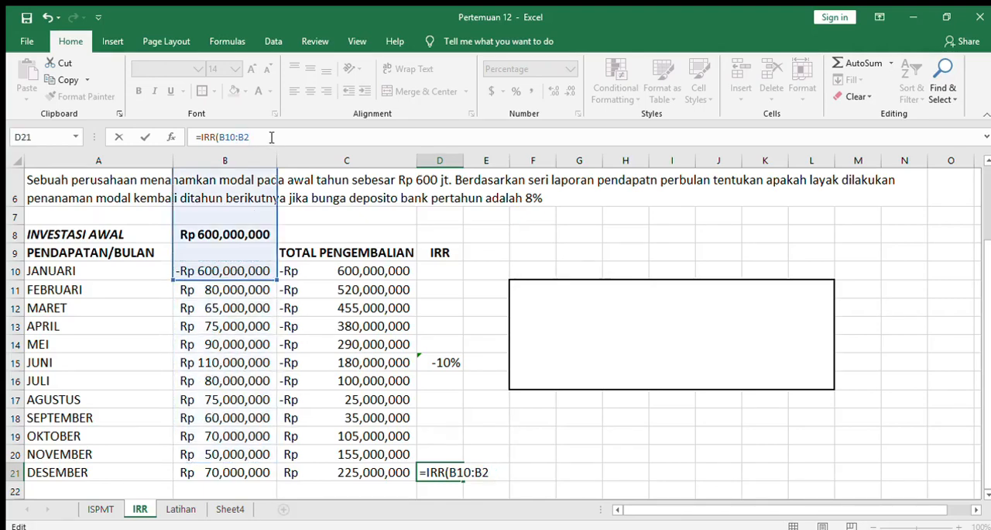
pyautogui.write('1')
pyautogui.press('Return')
pyautogui.press('Up')
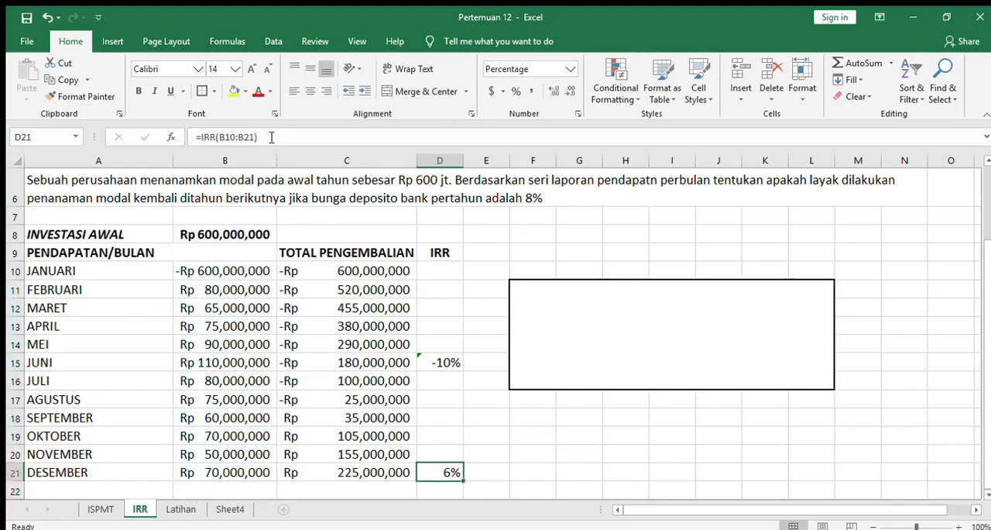
pyautogui.click(552, 92)
# - Inspect the cell range used by June's IRR formula in D15, leaving the formula as it is
pyautogui.click(448, 361)
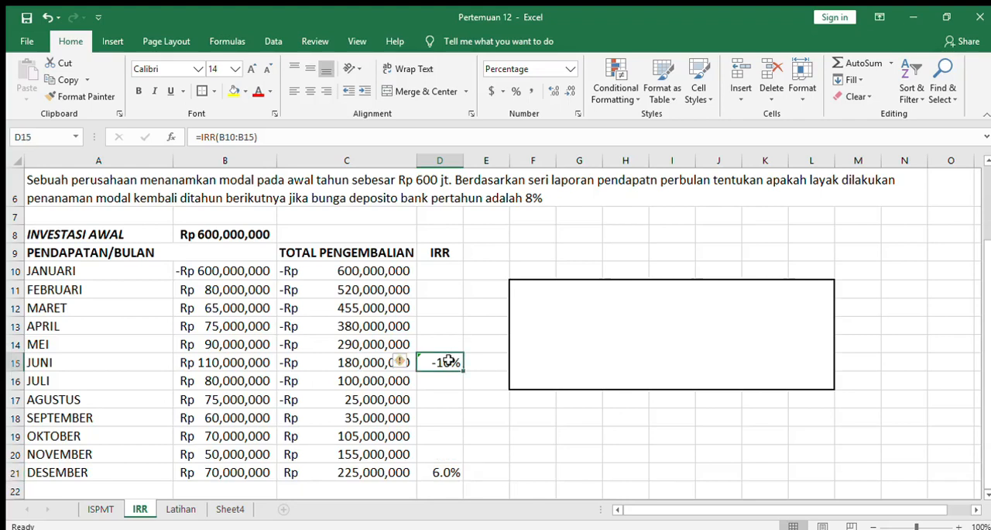
pyautogui.doubleClick(452, 362)
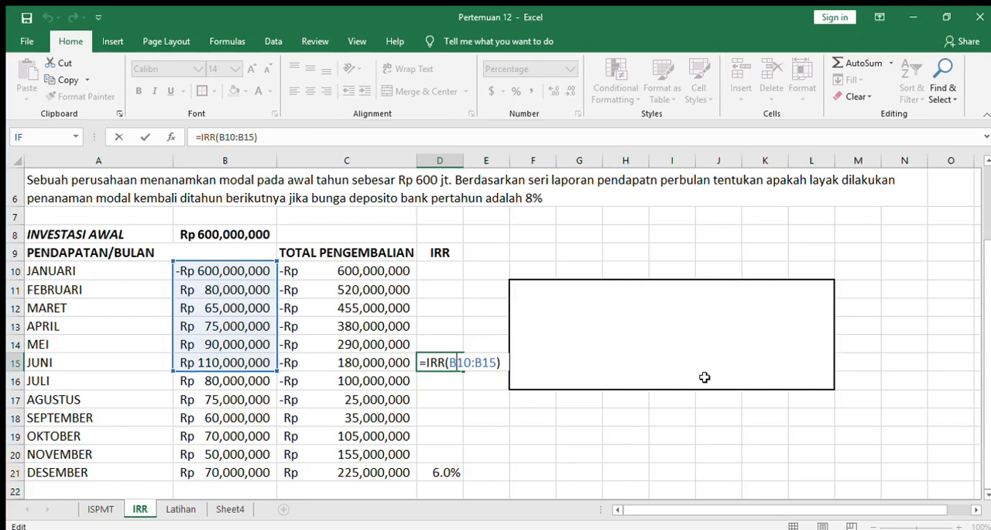
pyautogui.press('Return')
pyautogui.press('Up')
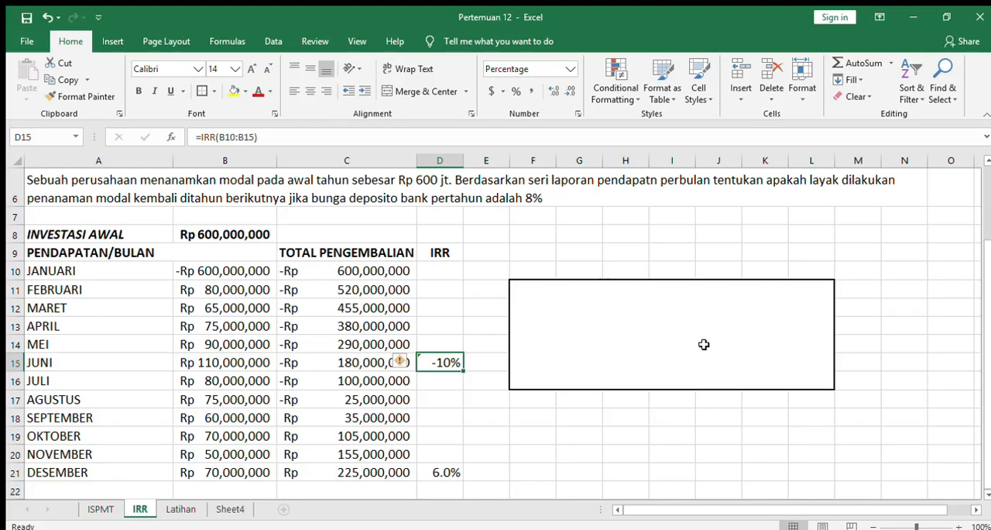
# - Colour the KESIMPULAN text in the F11 box red and check it against the June and December IRR cells and the Latihan 16 question
pyautogui.click(703, 344)
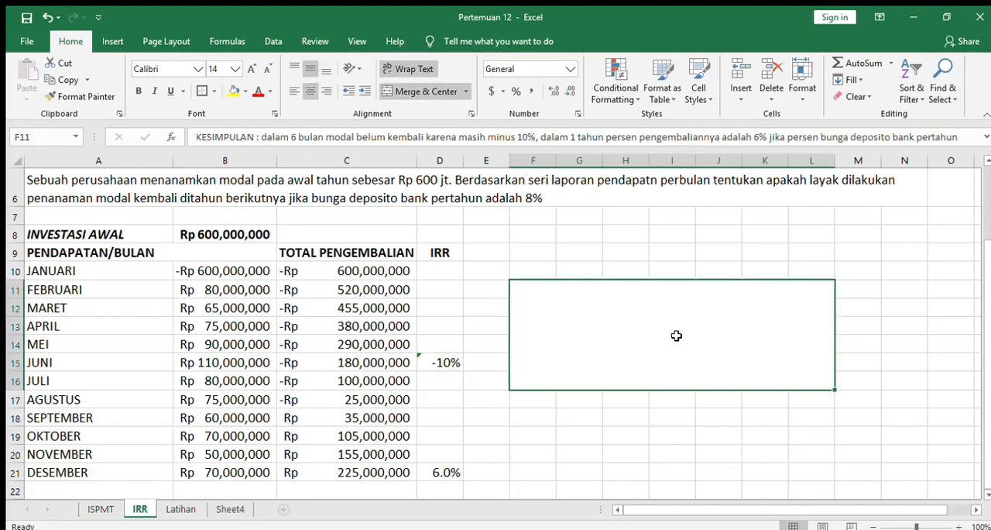
pyautogui.click(258, 91)
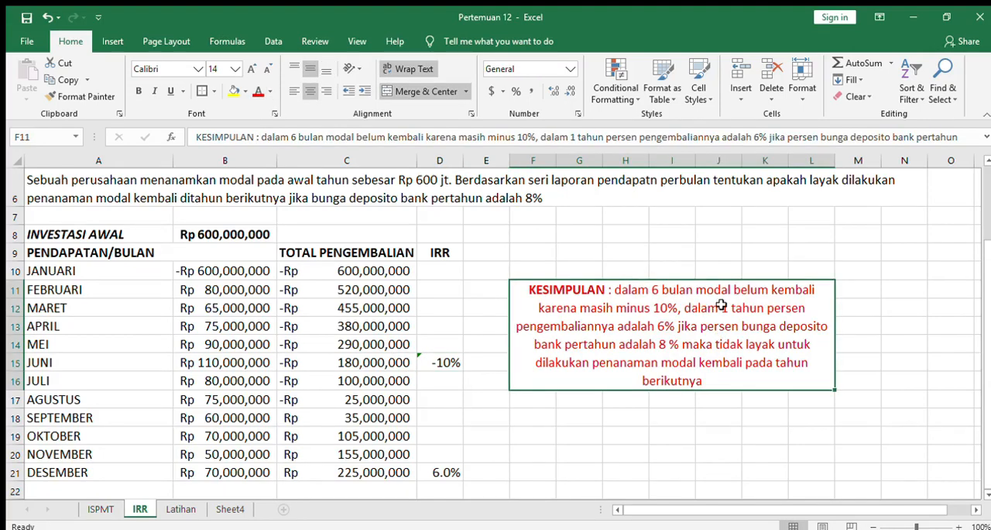
pyautogui.click(443, 361)
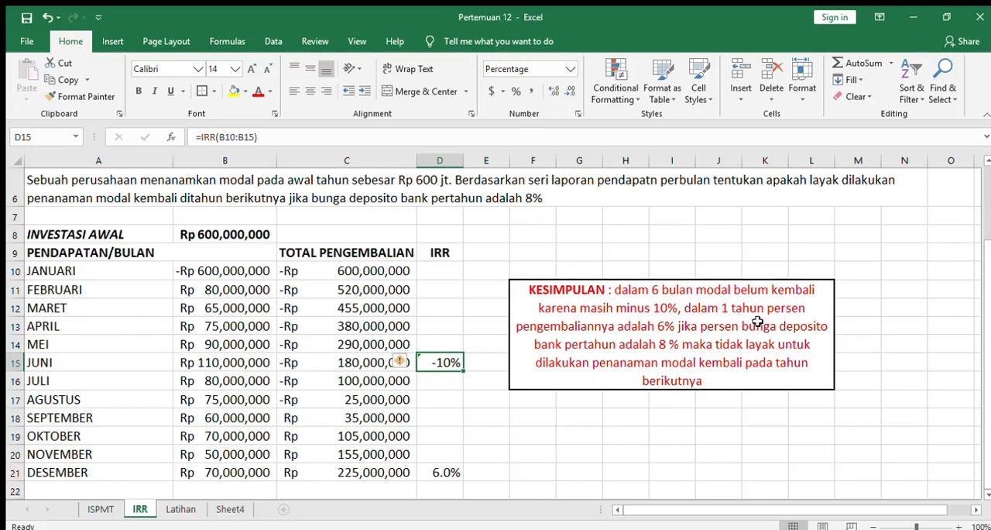
pyautogui.click(437, 471)
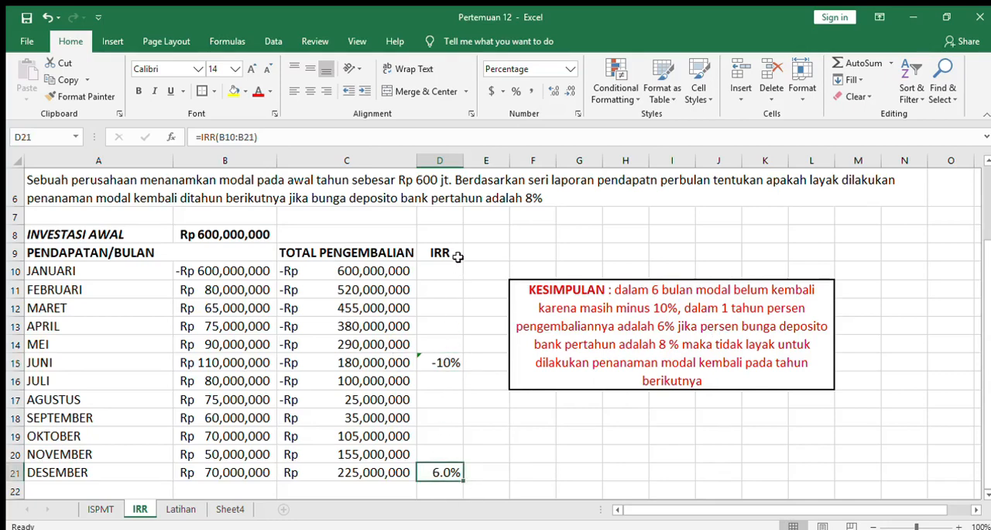
pyautogui.click(528, 198)
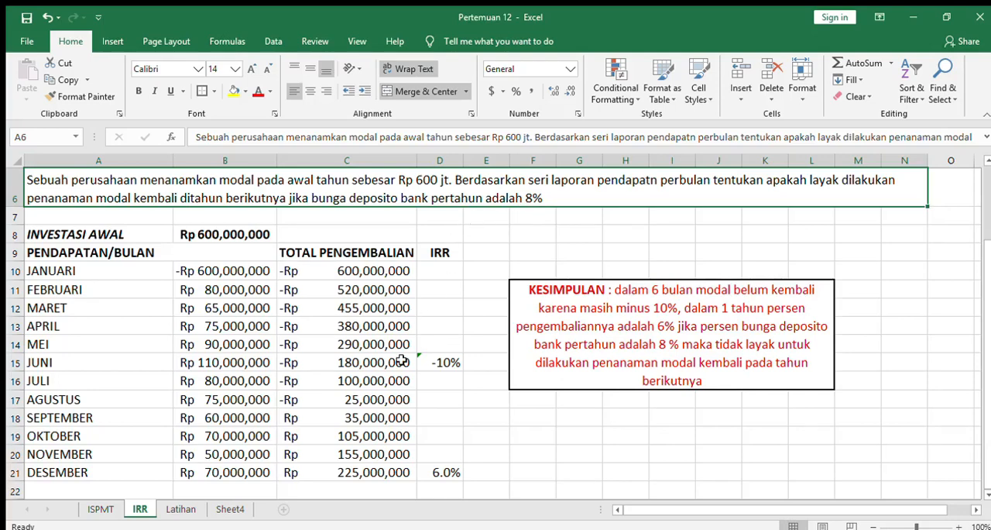
pyautogui.click(436, 472)
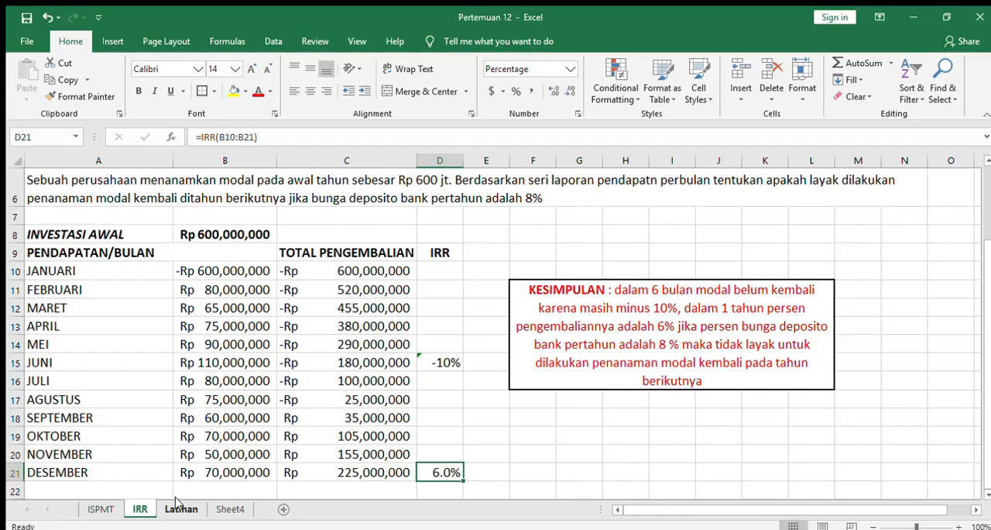
# - Open the Latihan sheet and examine the two-investment question, the monthly incomes of Investasi A and B, and the KESIMPULAN area
pyautogui.click(177, 504)
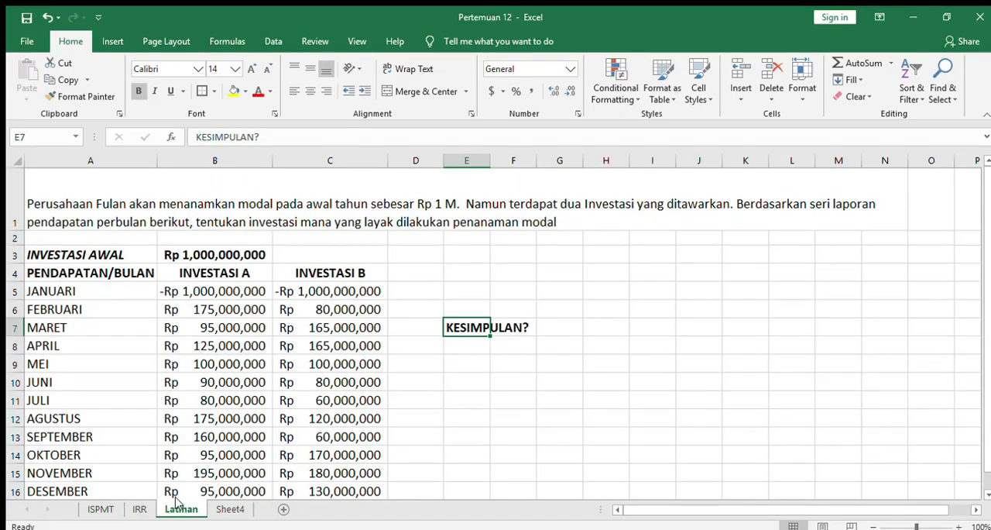
pyautogui.click(100, 509)
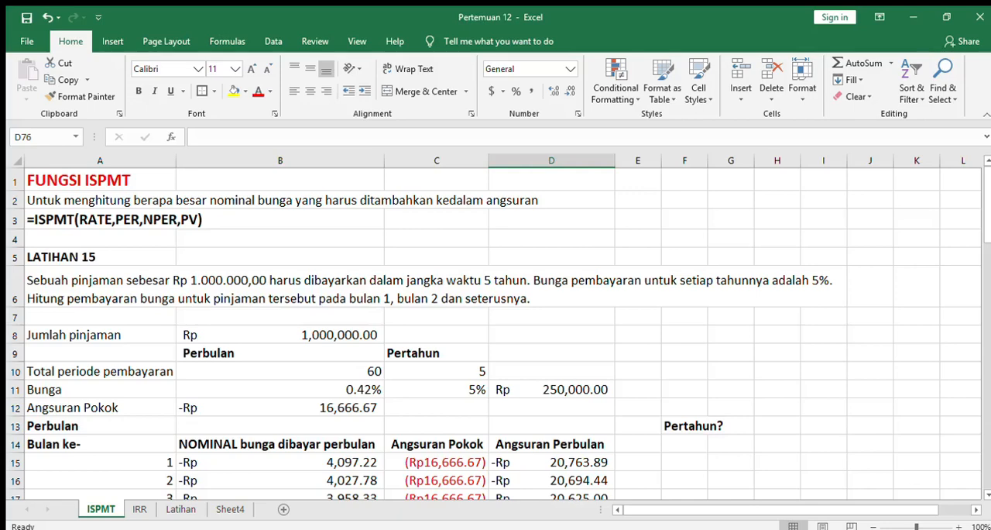
pyautogui.click(221, 510)
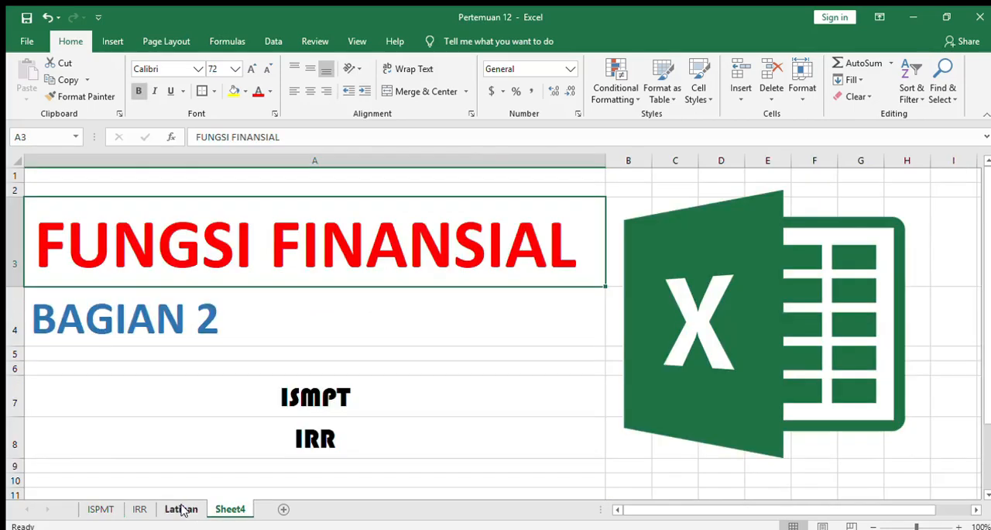
pyautogui.click(181, 510)
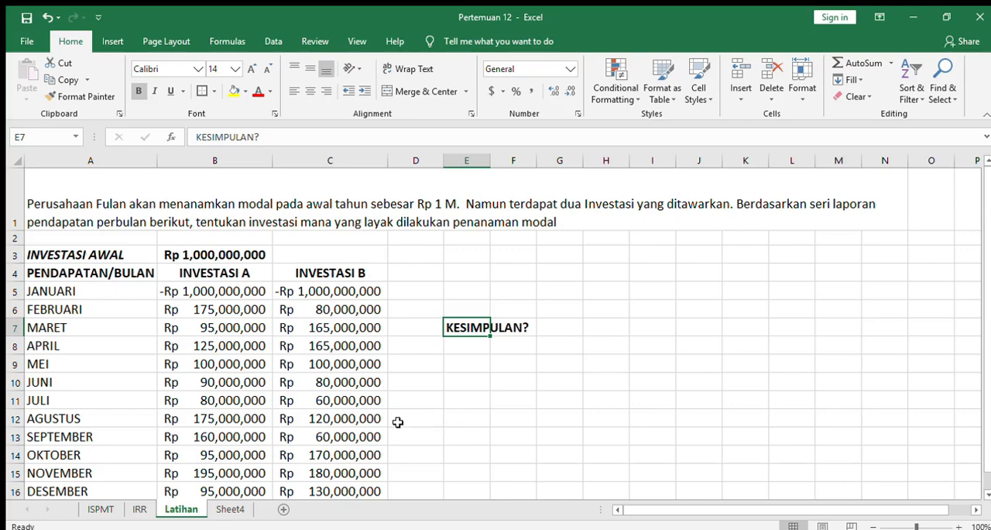
pyautogui.click(140, 509)
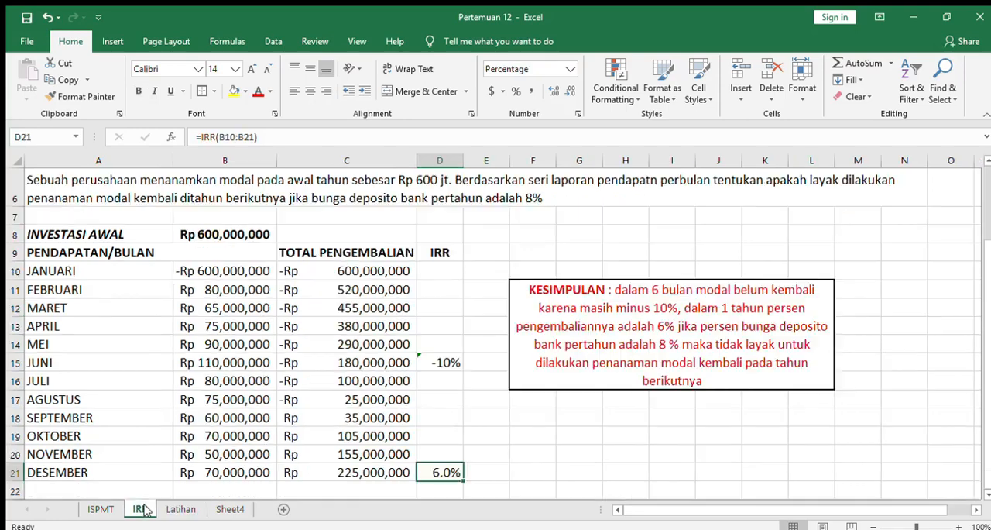
pyautogui.click(193, 507)
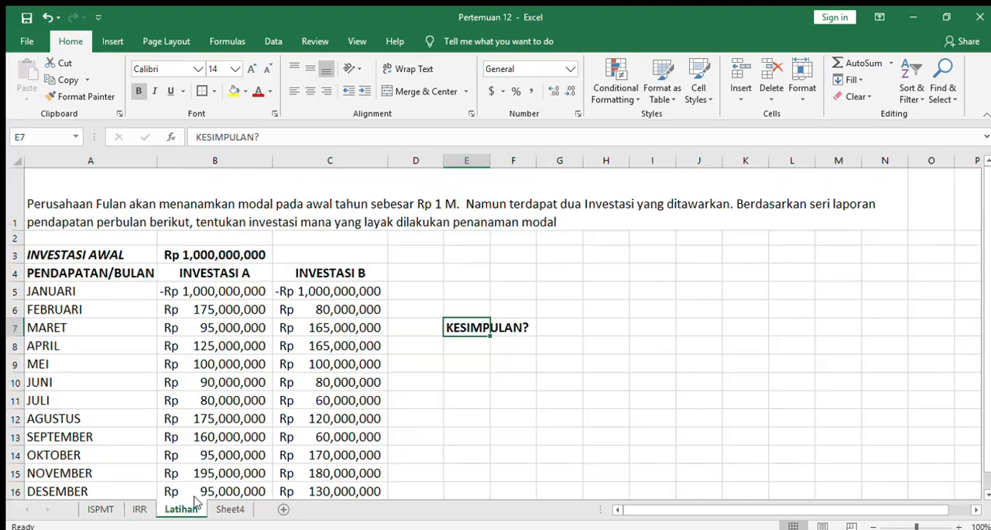
pyautogui.click(477, 361)
pyautogui.click(478, 325)
pyautogui.moveTo(449, 310)
pyautogui.mouseDown()
pyautogui.moveTo(511, 345)
pyautogui.moveTo(546, 346)
pyautogui.mouseUp()
pyautogui.click(554, 383)
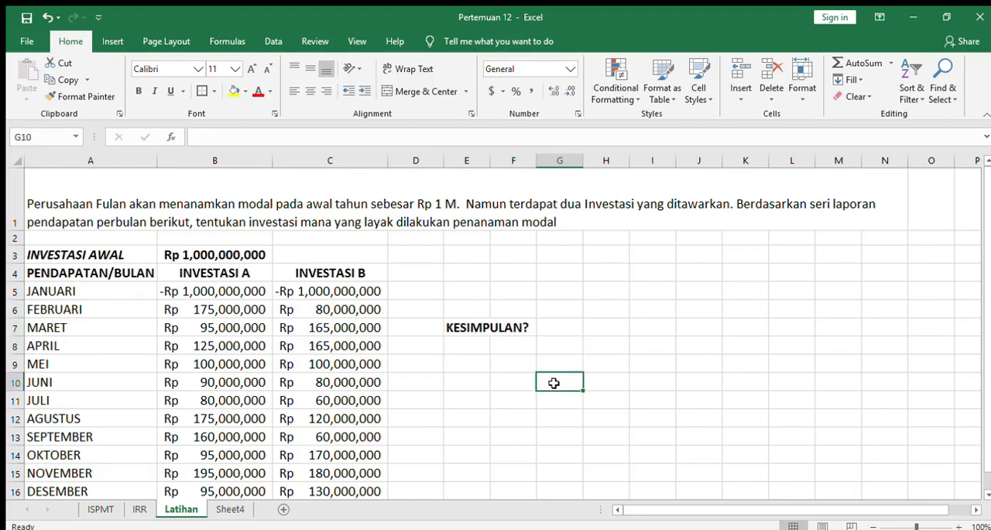